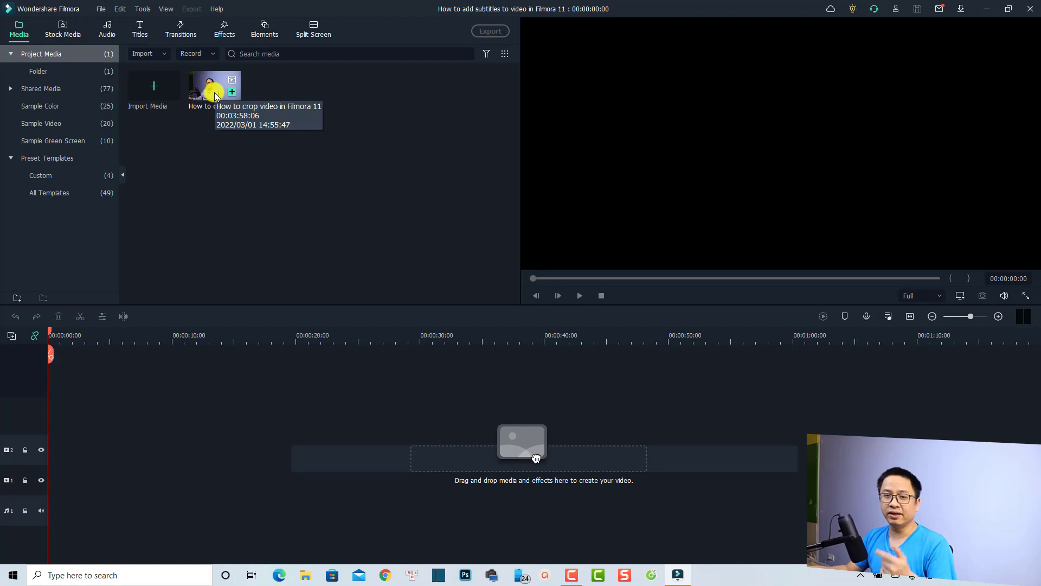
Step: Add the imported crop-tutorial video to the timeline, keeping the 1920 x 1080 25fps project settings, and fit the whole clip in view
{"action": "left_click", "coordinate": [232, 91]}
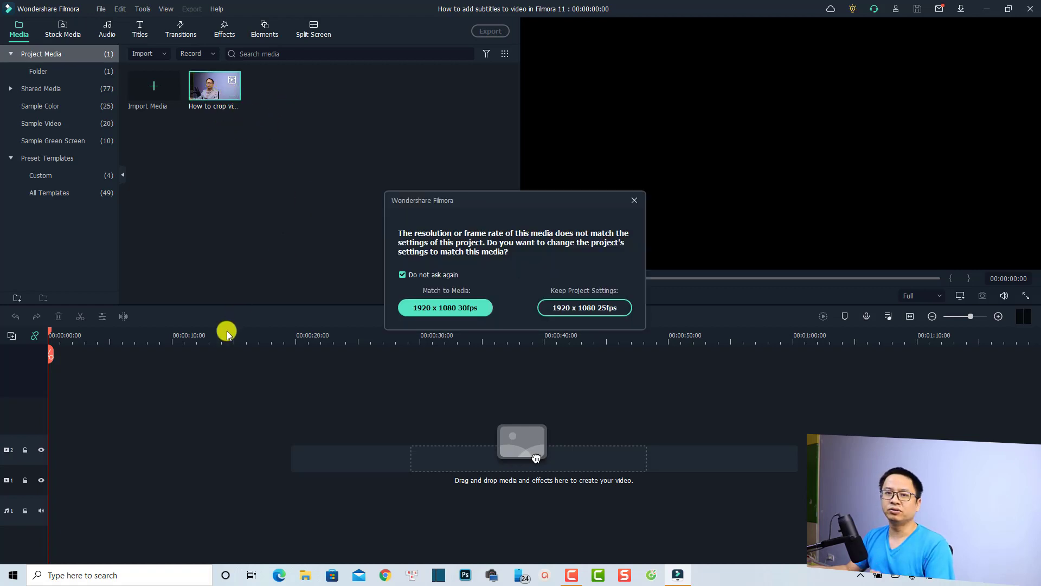
{"action": "left_click", "coordinate": [589, 307]}
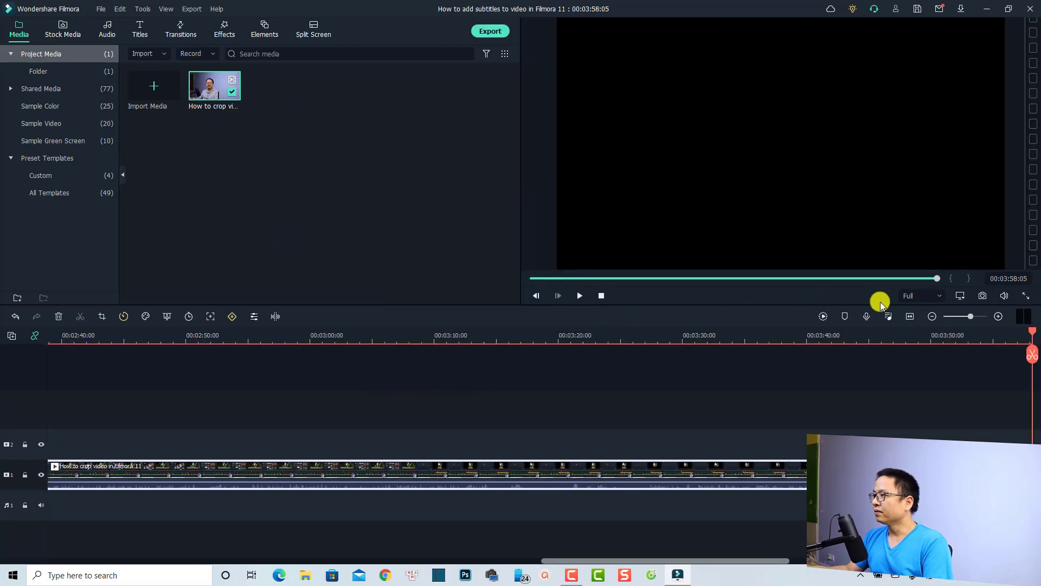
{"action": "left_click", "coordinate": [914, 316]}
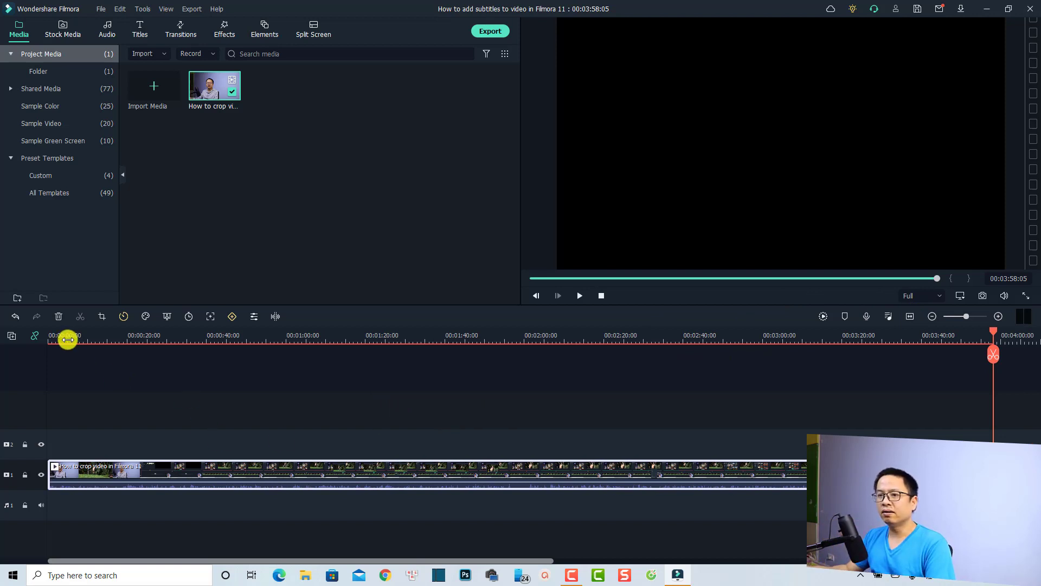
Step: Play the video from its start and pause at 00:00:02:20 to mark the end of the first spoken sentence
{"action": "left_click_drag", "start_coordinate": [68, 336], "coordinate": [14, 347]}
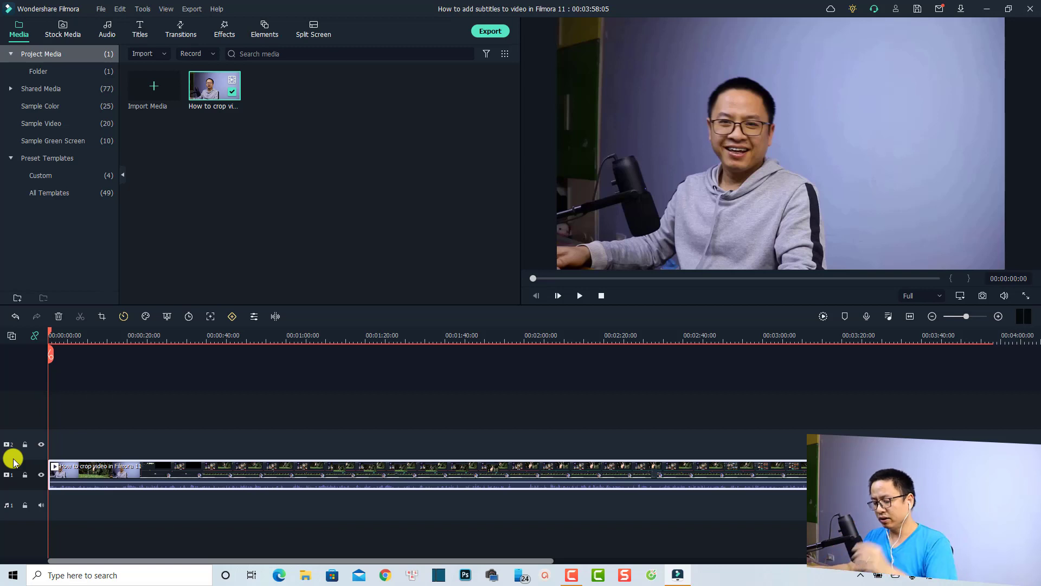
{"action": "key", "text": "space"}
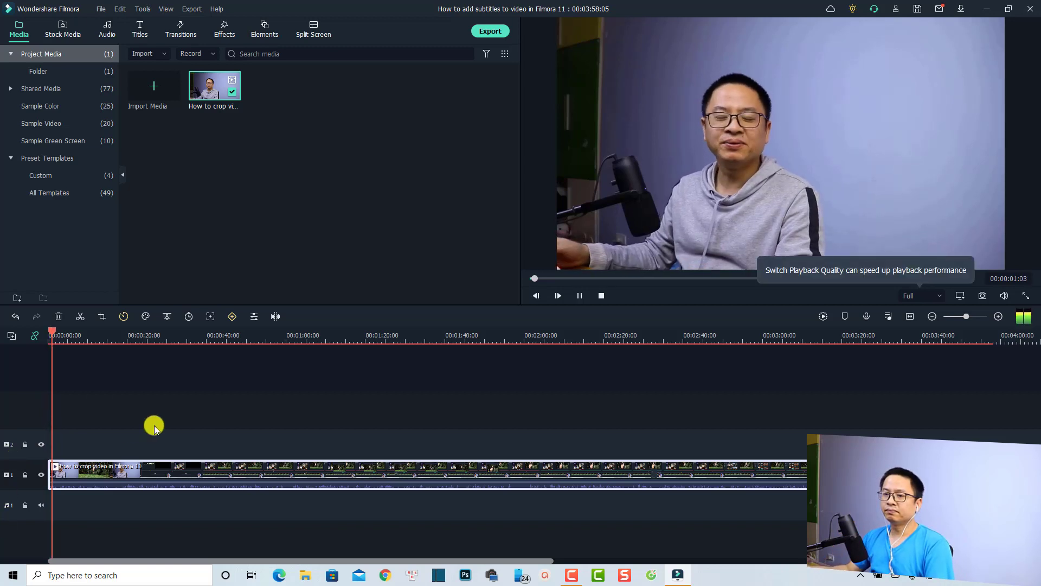
{"action": "key", "text": "space"}
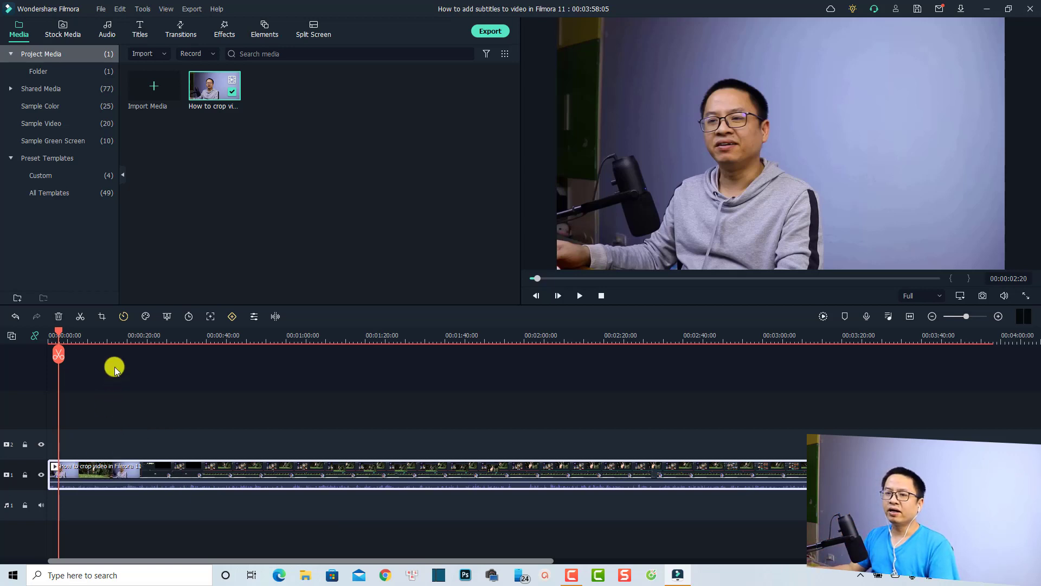
{"action": "left_click_drag", "start_coordinate": [70, 341], "coordinate": [175, 340]}
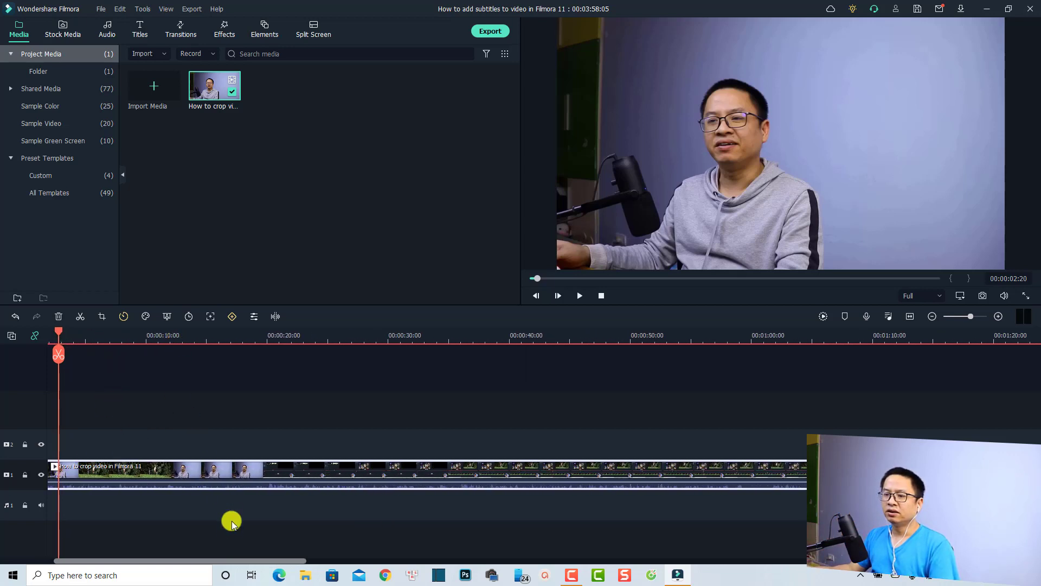
{"action": "left_click_drag", "start_coordinate": [231, 561], "coordinate": [161, 564]}
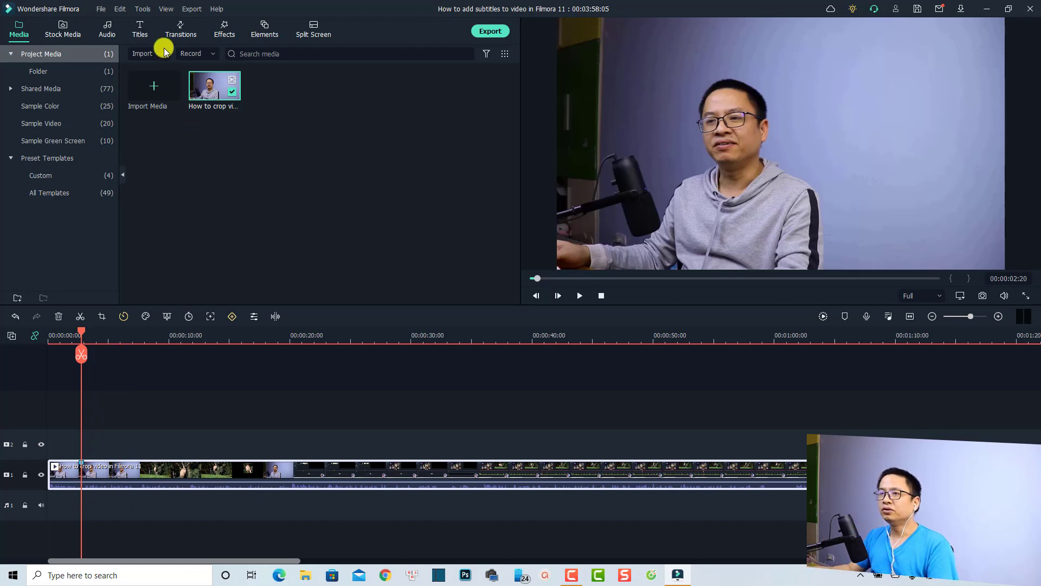
Step: Browse the subtitle title templates, downloading and previewing Subtitle 4 and previewing Subtitle 14
{"action": "left_click", "coordinate": [141, 28]}
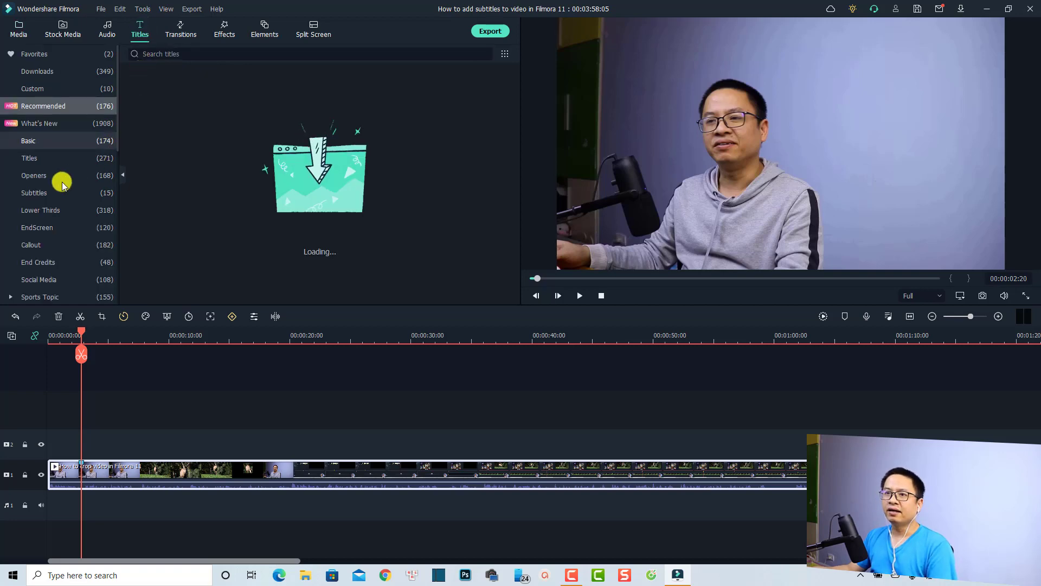
{"action": "left_click", "coordinate": [36, 195]}
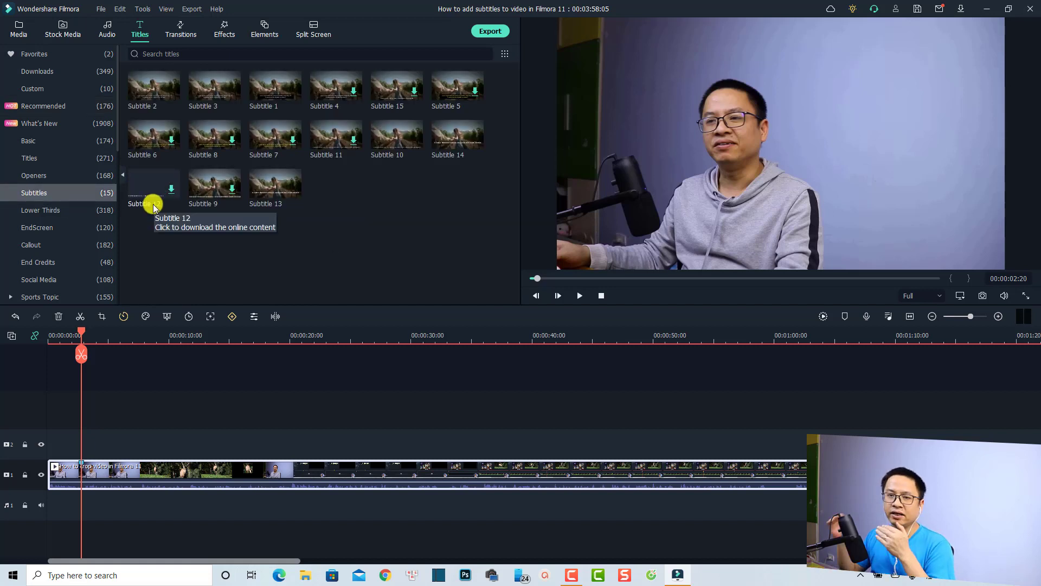
{"action": "left_click", "coordinate": [332, 94]}
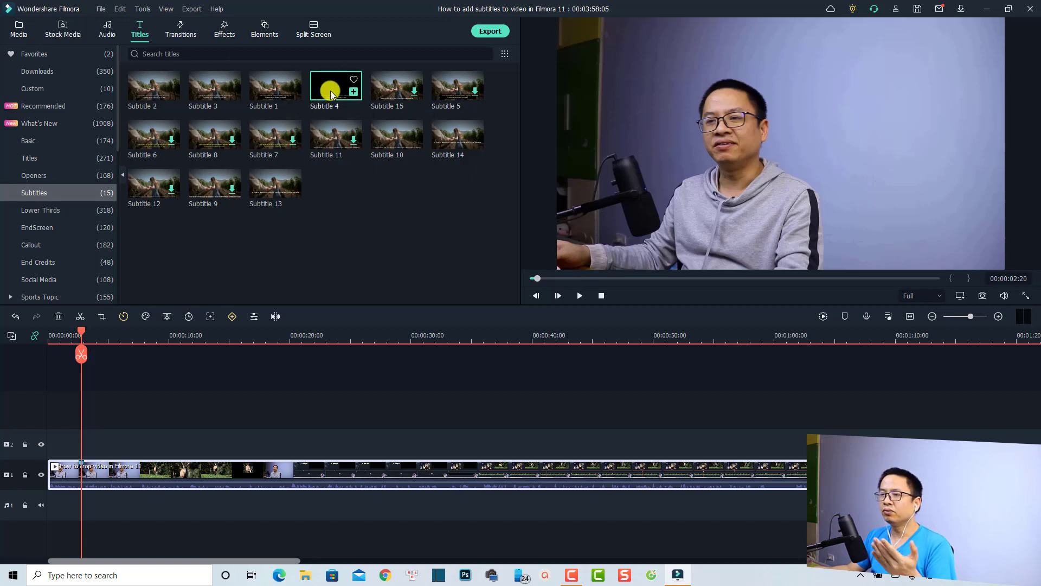
{"action": "double_click", "coordinate": [323, 98]}
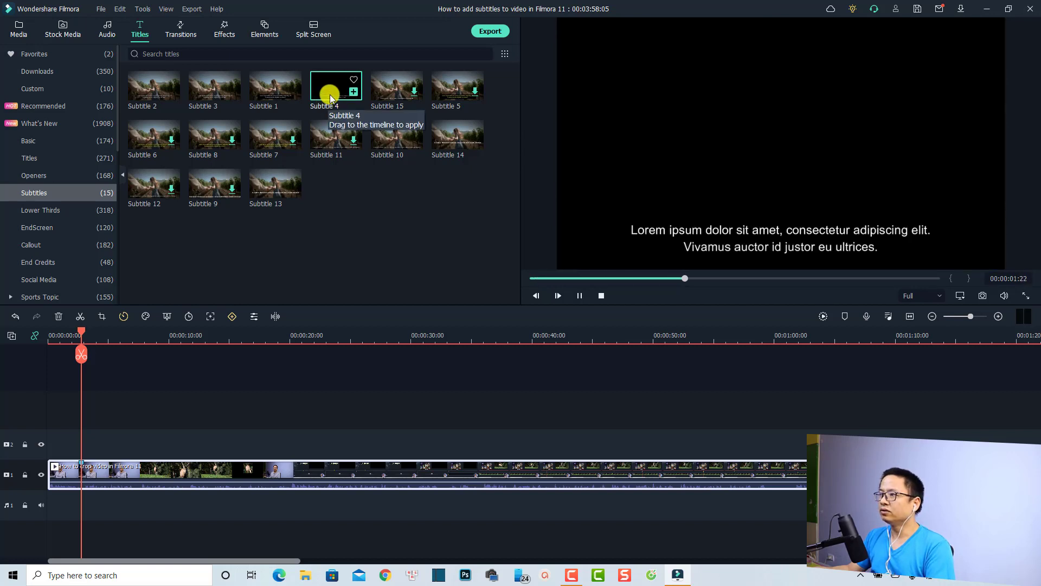
{"action": "double_click", "coordinate": [453, 146]}
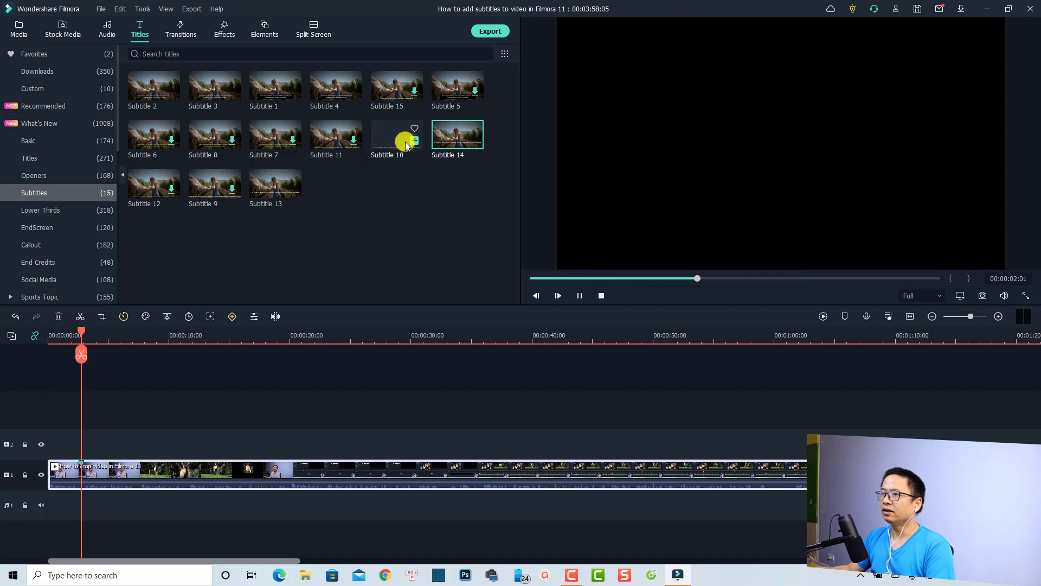
Step: Place the Subtitle 10 template above the start of the video and trim its end to the playhead at 00:00:02:20
{"action": "left_click", "coordinate": [391, 143]}
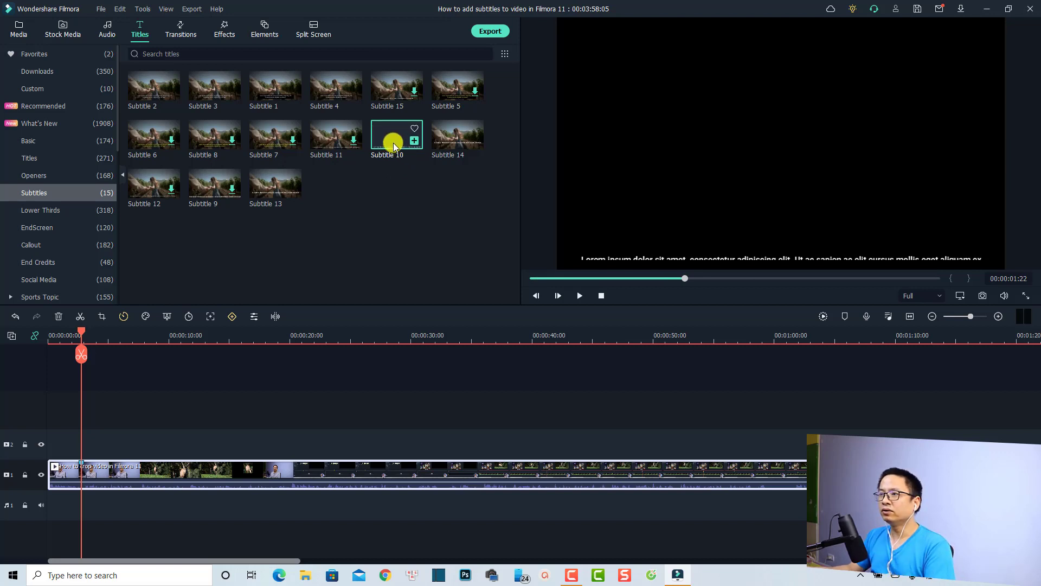
{"action": "left_click_drag", "start_coordinate": [393, 143], "coordinate": [51, 446]}
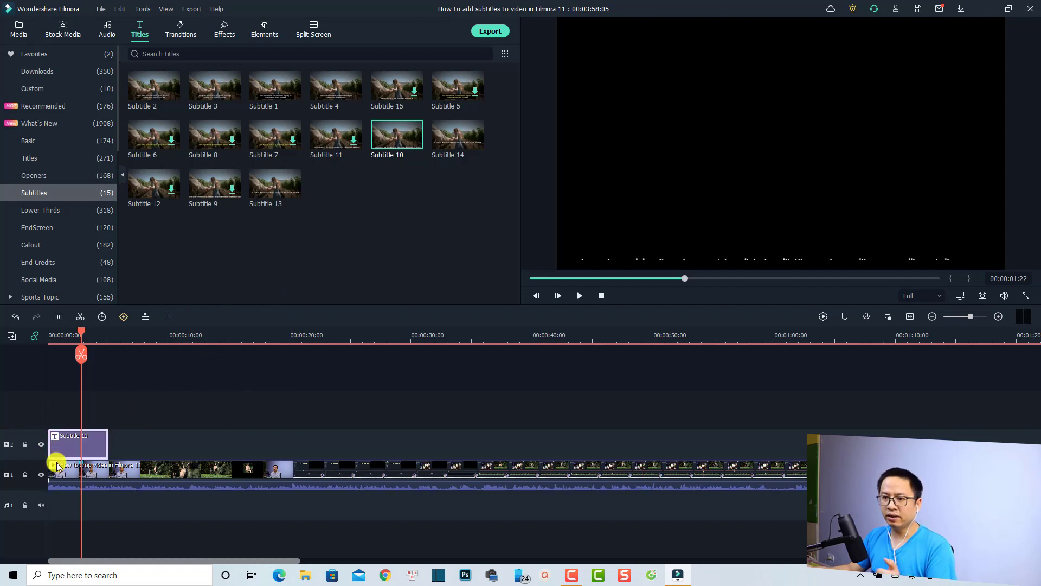
{"action": "left_click_drag", "start_coordinate": [108, 447], "coordinate": [83, 451]}
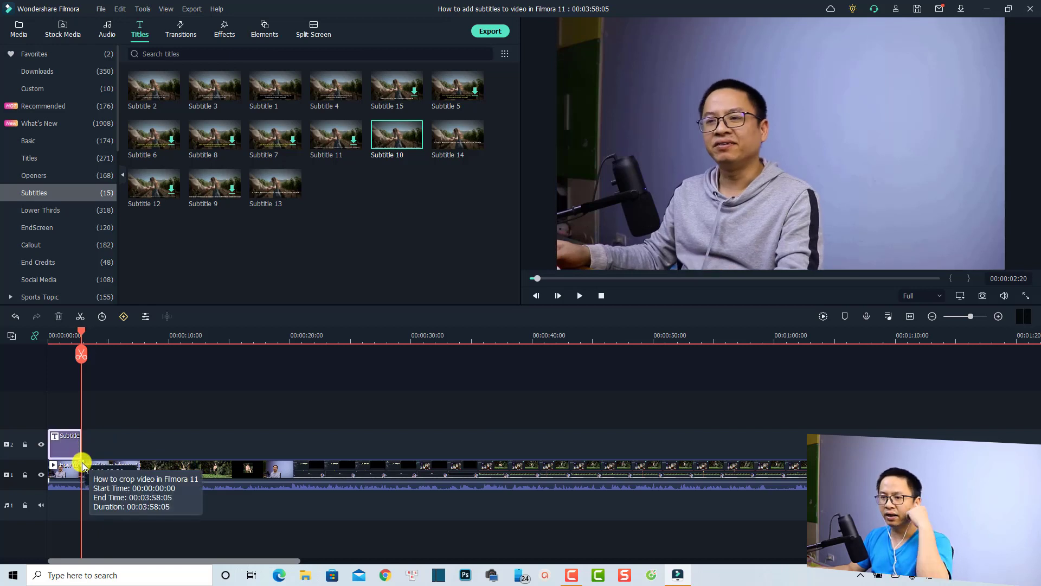
Step: Play the opening of the video twice to check the subtitle, pausing at 00:00:00:13 where its placeholder text shows
{"action": "left_click", "coordinate": [50, 335]}
{"action": "key", "text": "space"}
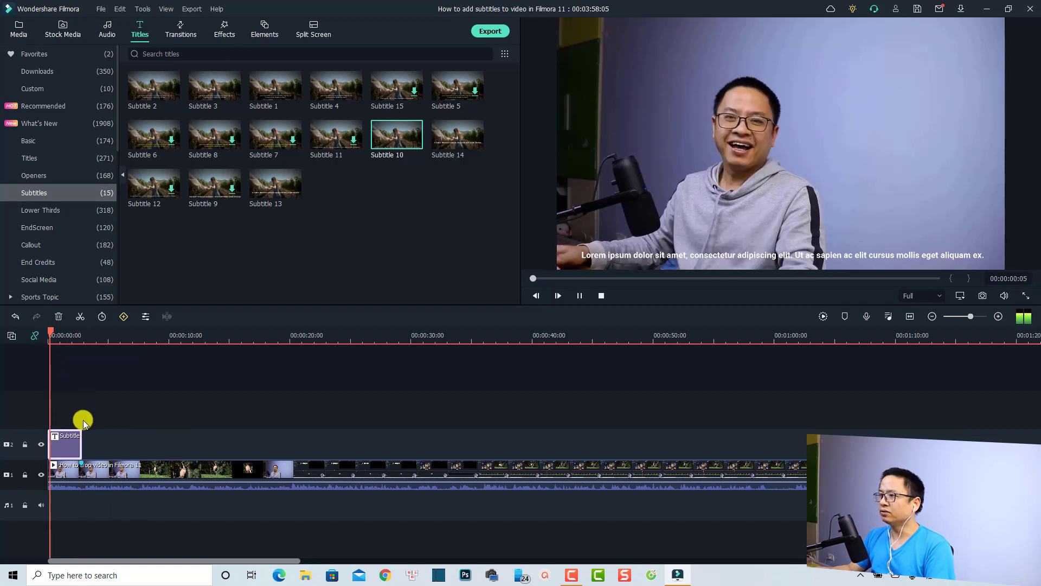
{"action": "key", "text": "space"}
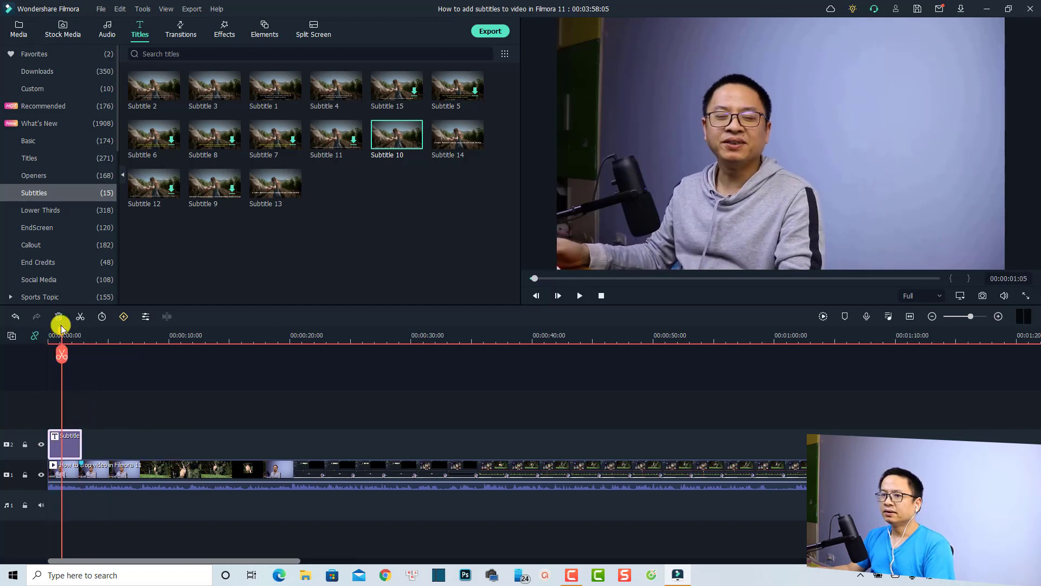
{"action": "left_click", "coordinate": [48, 335]}
{"action": "key", "text": "space"}
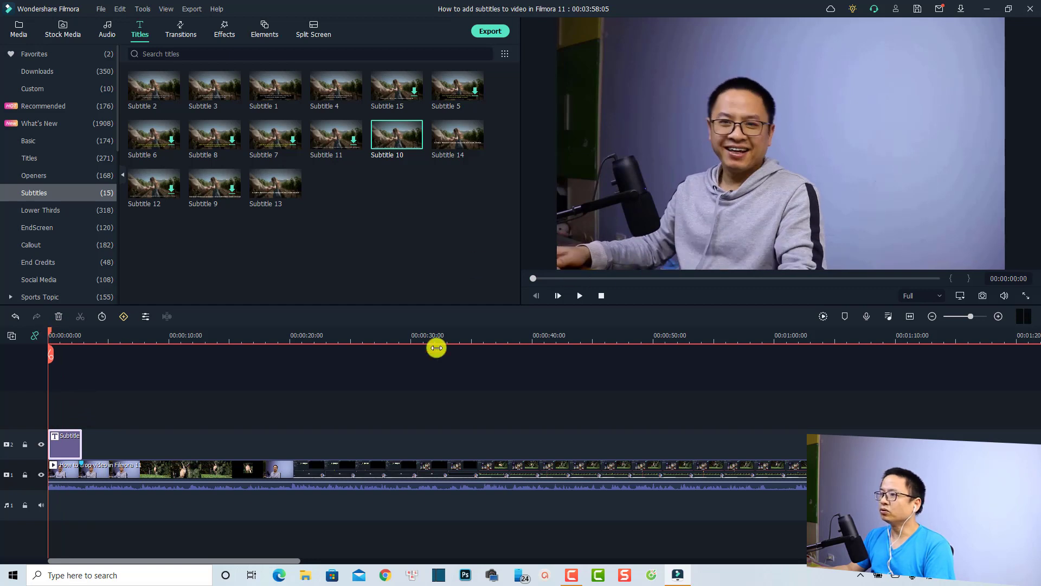
{"action": "key", "text": "space"}
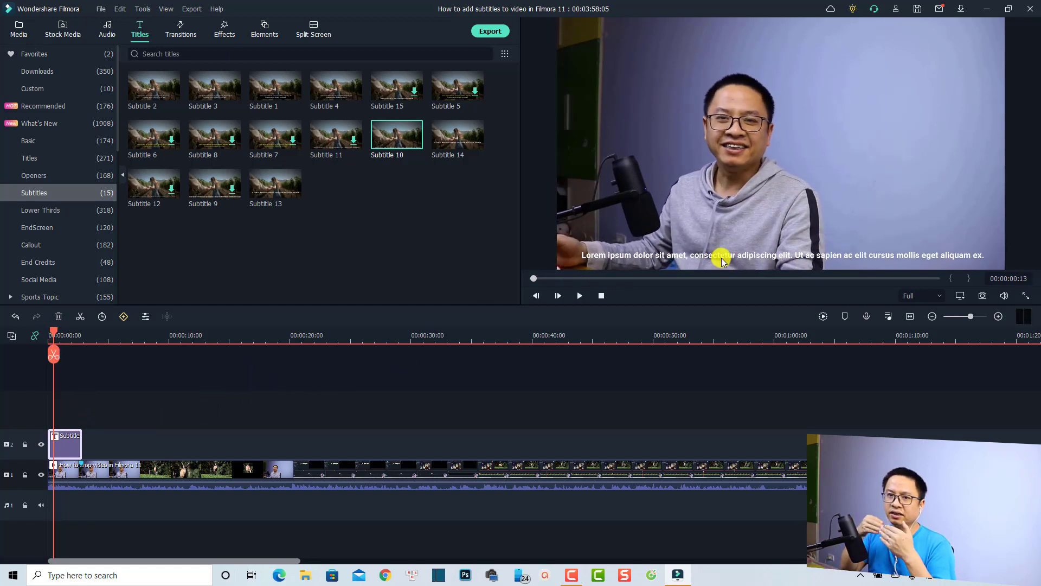
Step: Replace the subtitle's upper placeholder line with "Hi guys, welcome to another tutorial on my channel."
{"action": "double_click", "coordinate": [71, 449]}
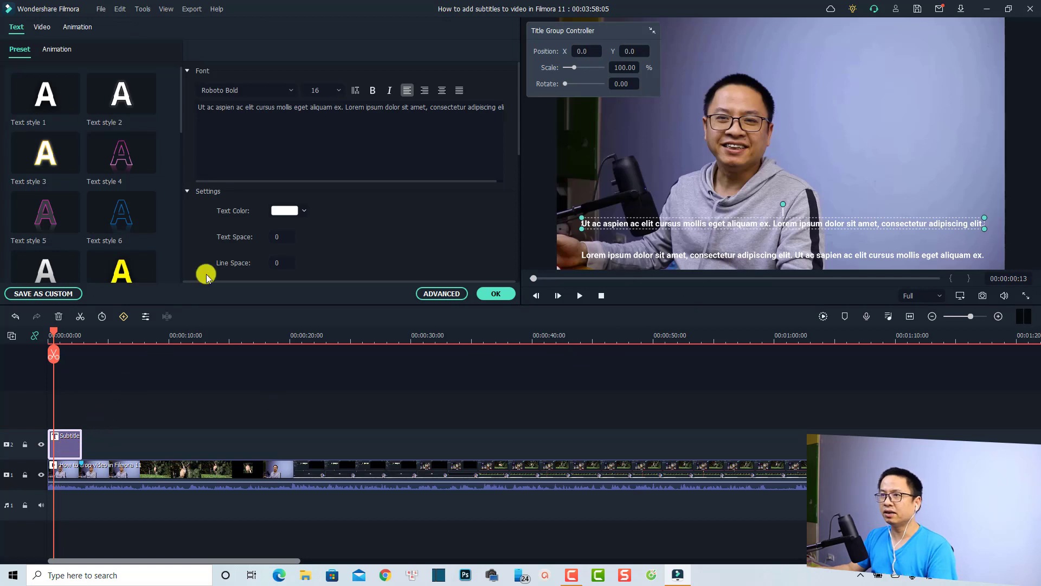
{"action": "left_click", "coordinate": [277, 134]}
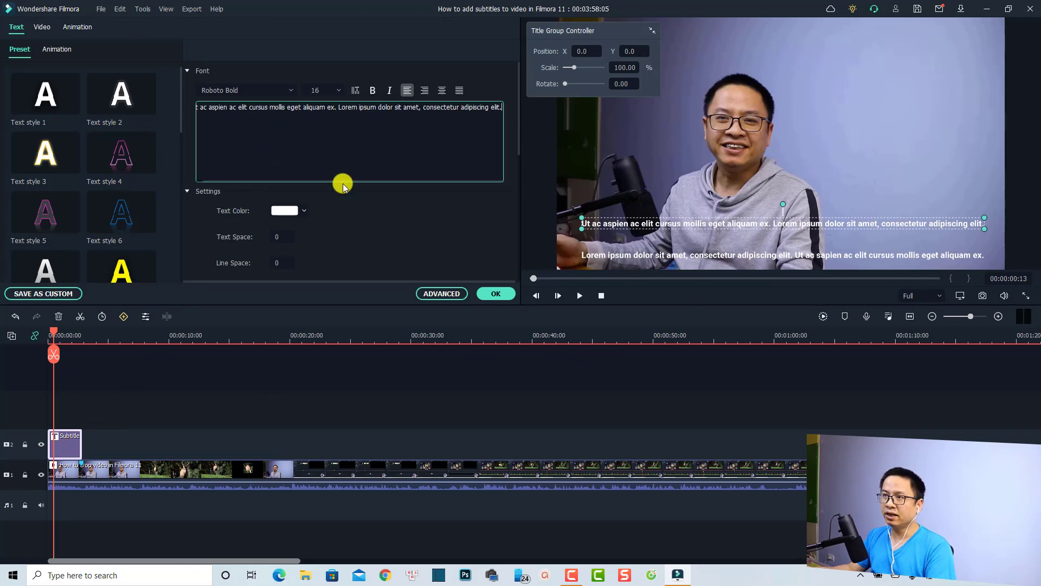
{"action": "key", "text": "ctrl+a"}
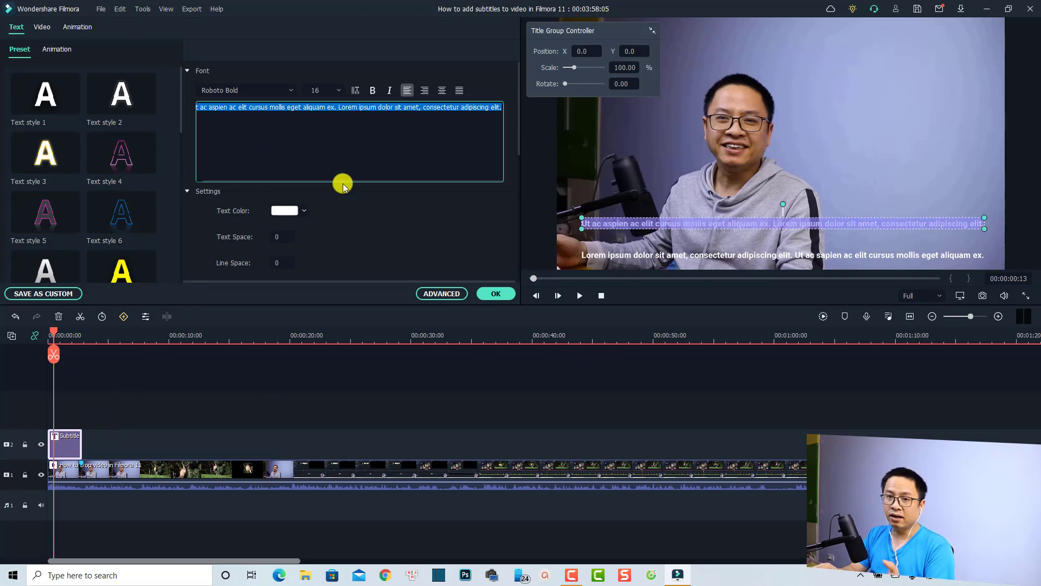
{"action": "type", "text": "Hi"}
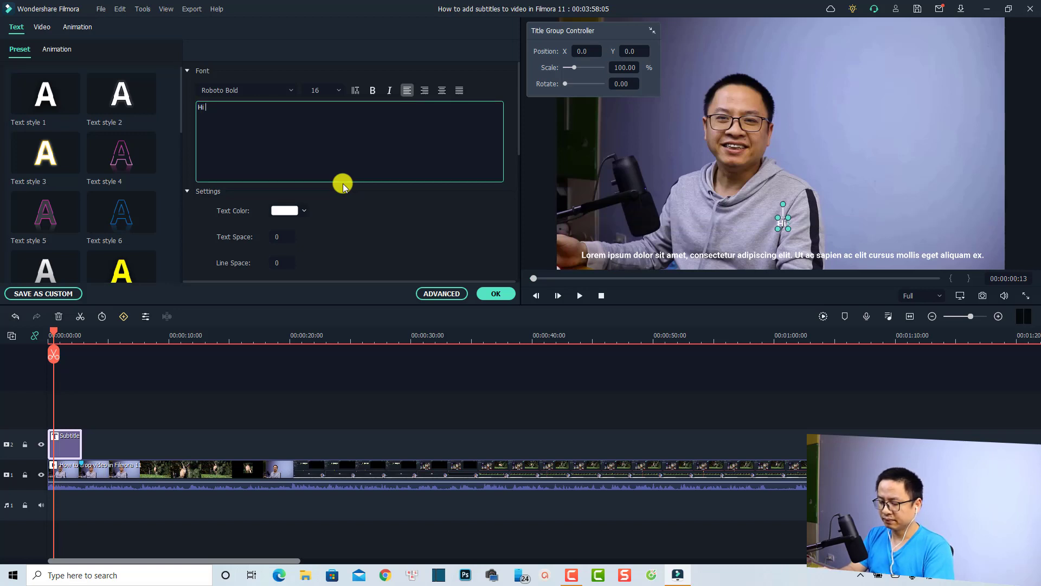
{"action": "type", "text": " guys"}
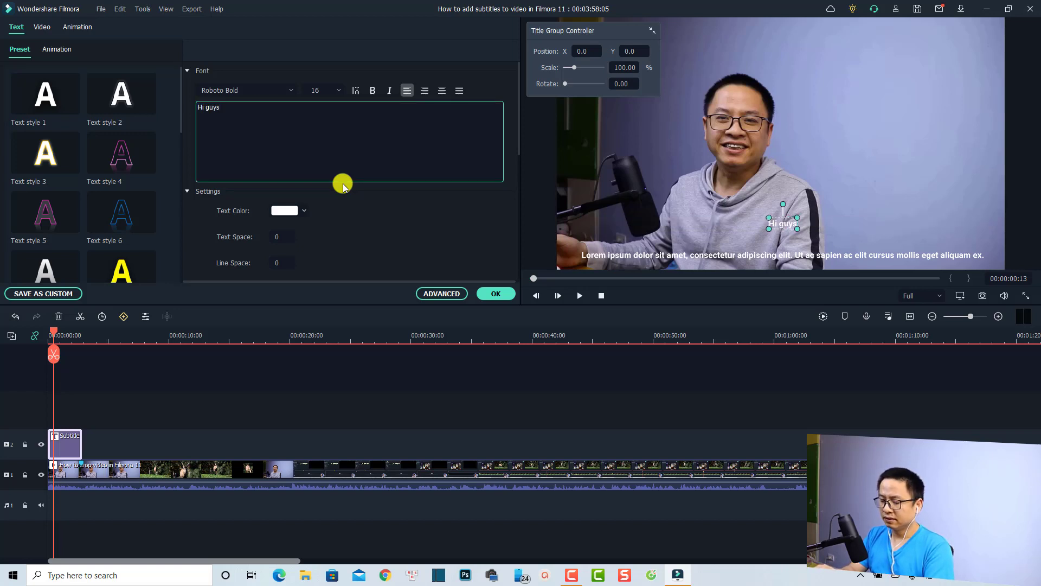
{"action": "type", "text": ", ww"}
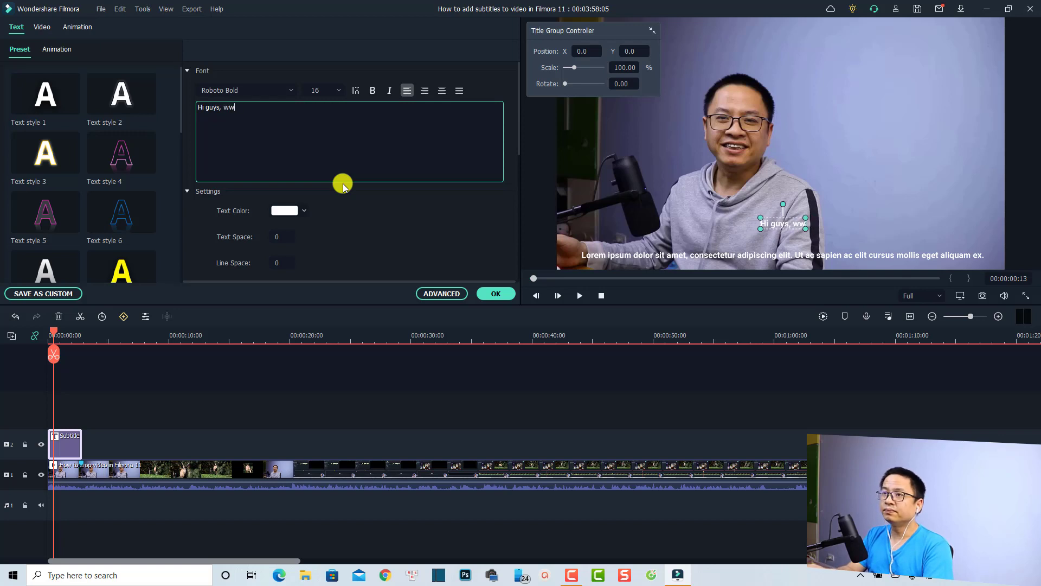
{"action": "key", "text": "BackSpace"}
{"action": "type", "text": "elcome to a"}
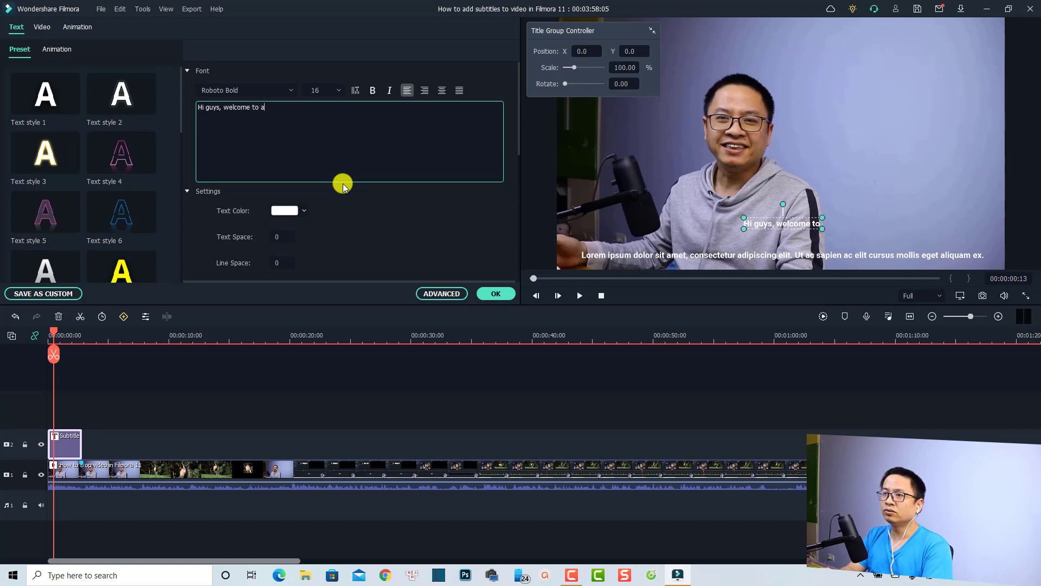
{"action": "type", "text": "n"}
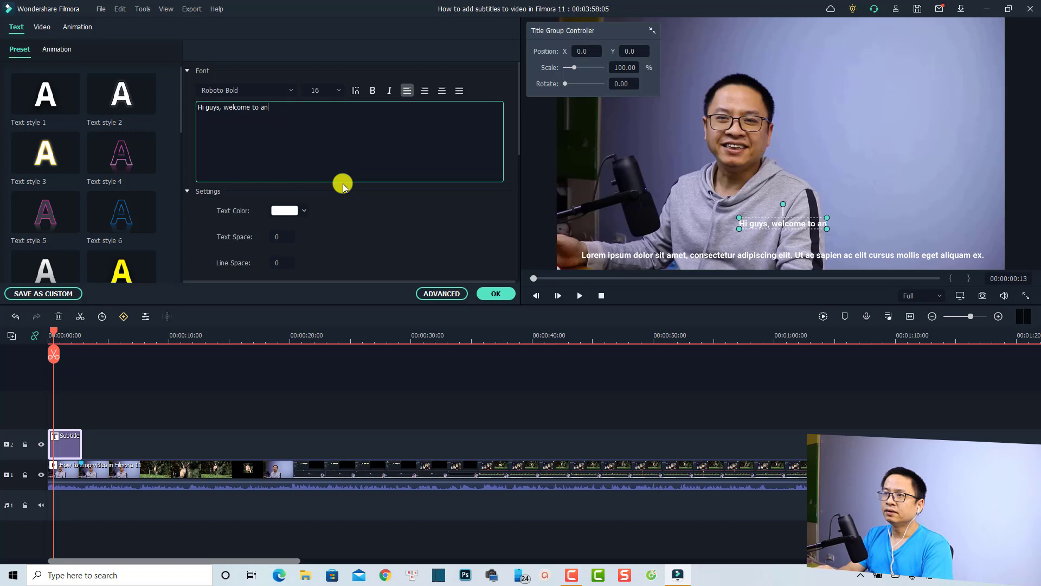
{"action": "type", "text": "other tutori"}
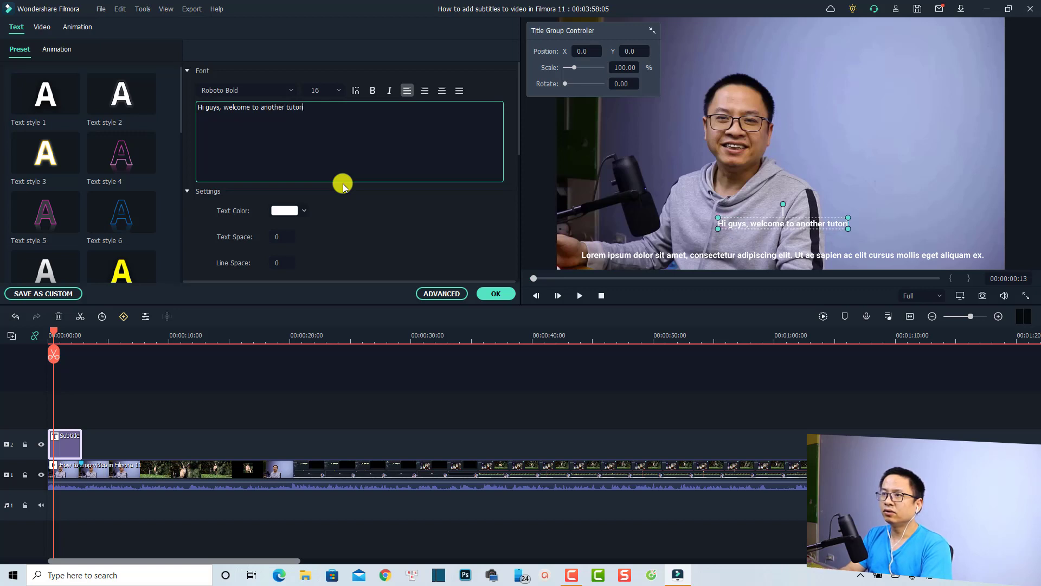
{"action": "type", "text": "al on my channe"}
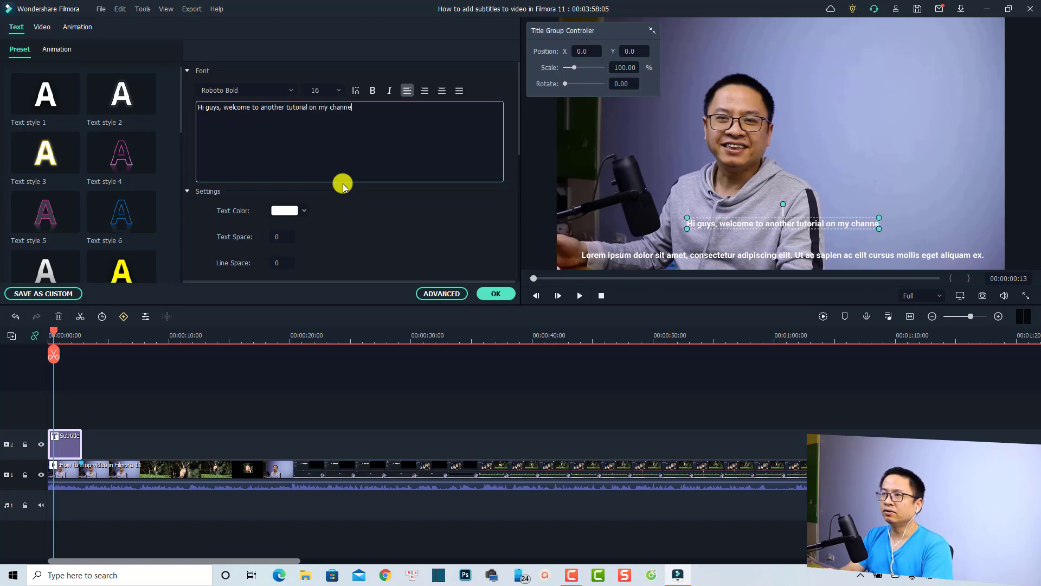
{"action": "type", "text": "l."}
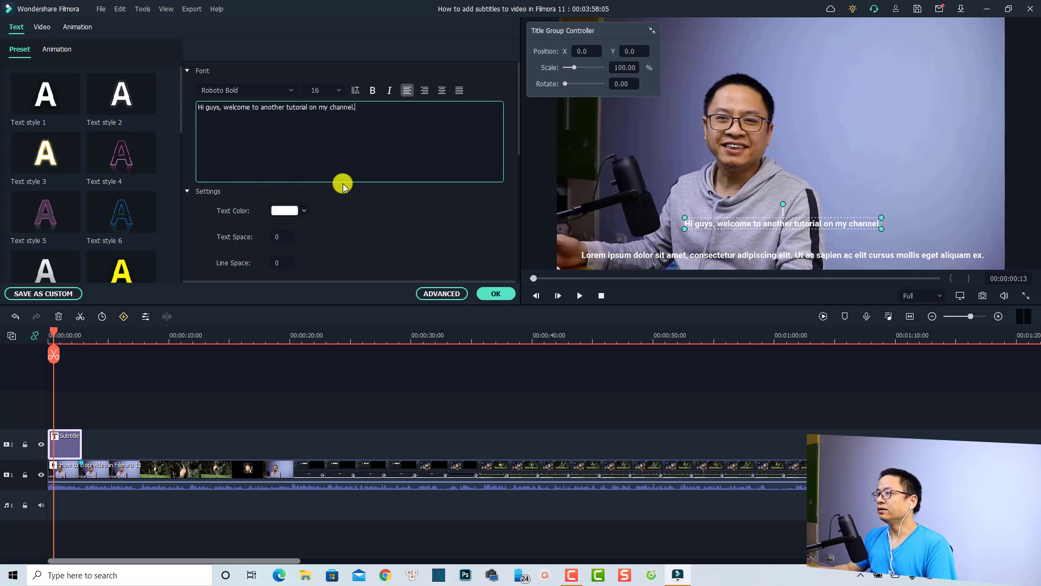
Step: Delete the remaining Lorem ipsum text layer in the advanced text editor and select the "Hi guys" layer
{"action": "left_click", "coordinate": [678, 255]}
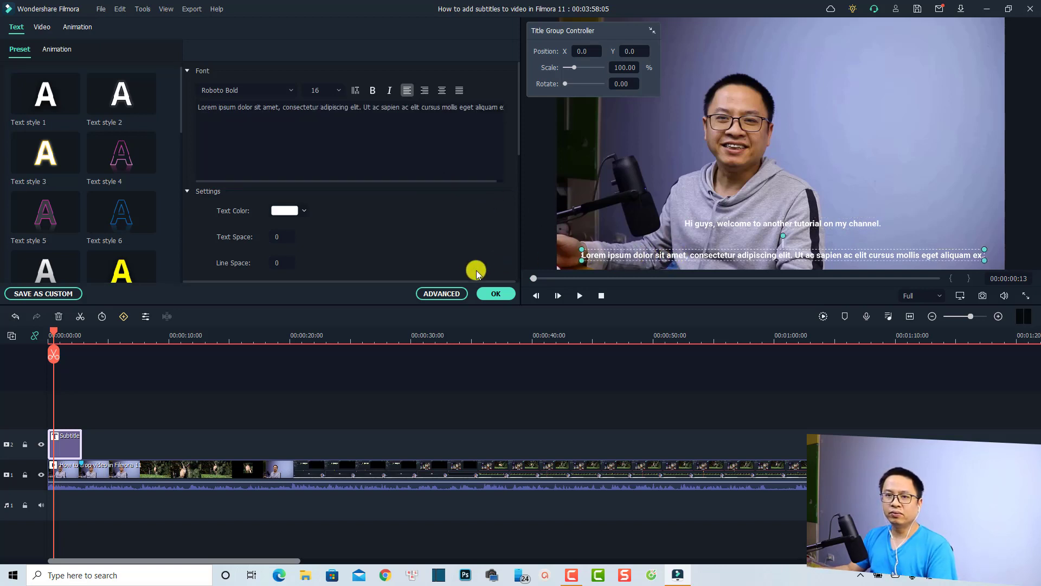
{"action": "left_click", "coordinate": [442, 296]}
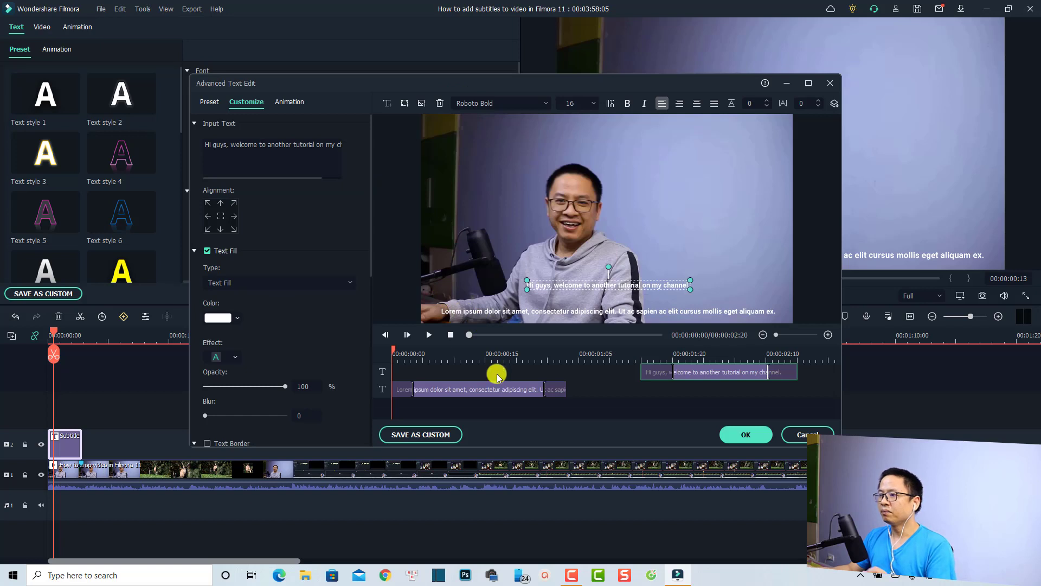
{"action": "left_click", "coordinate": [470, 389]}
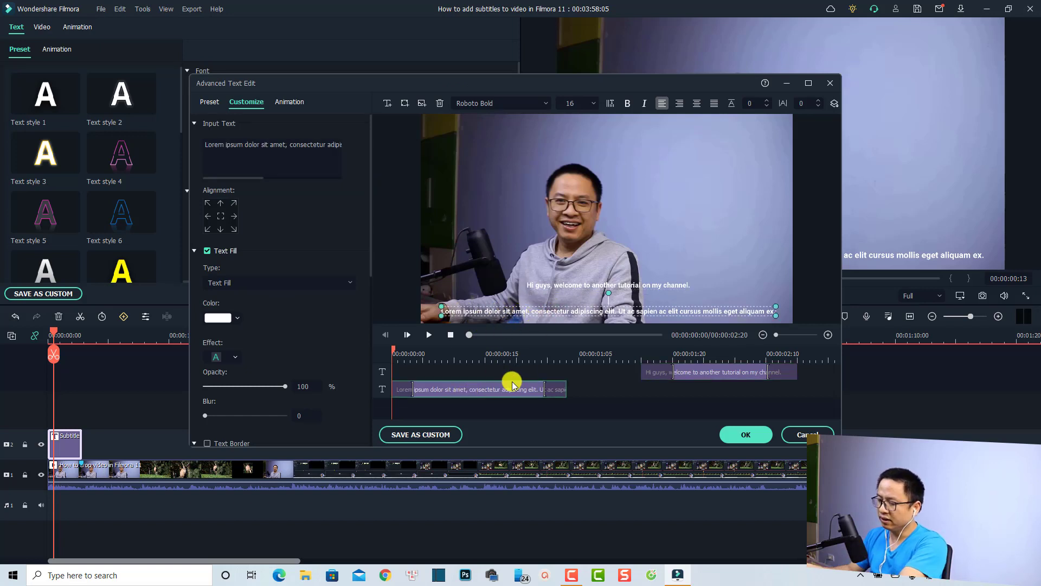
{"action": "key", "text": "Delete"}
{"action": "left_click", "coordinate": [698, 376]}
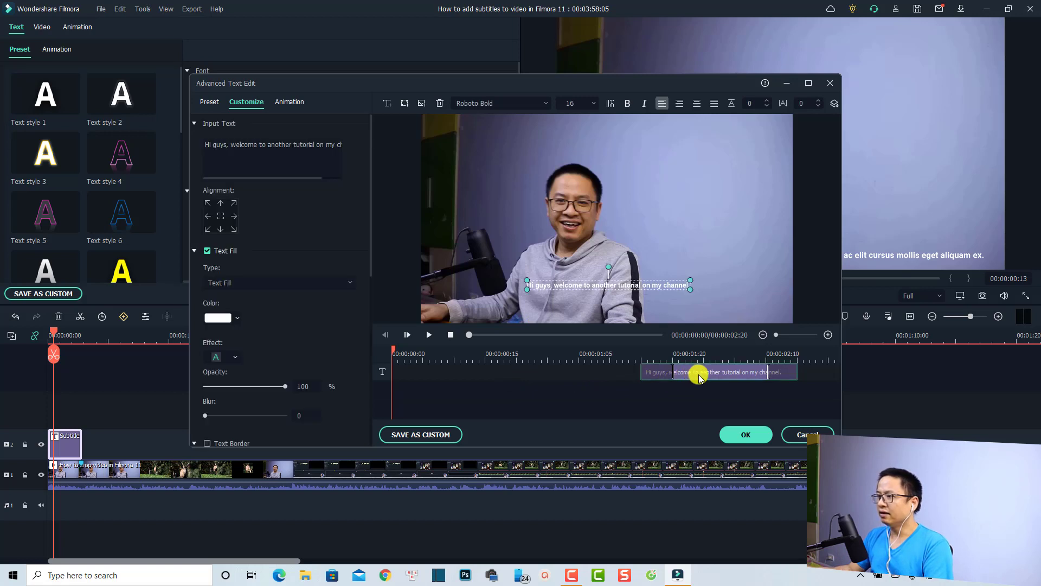
Step: Move the "Hi guys" text layer to the start of the editor's timeline and set its animation to No Animation
{"action": "left_click_drag", "start_coordinate": [701, 375], "coordinate": [415, 378]}
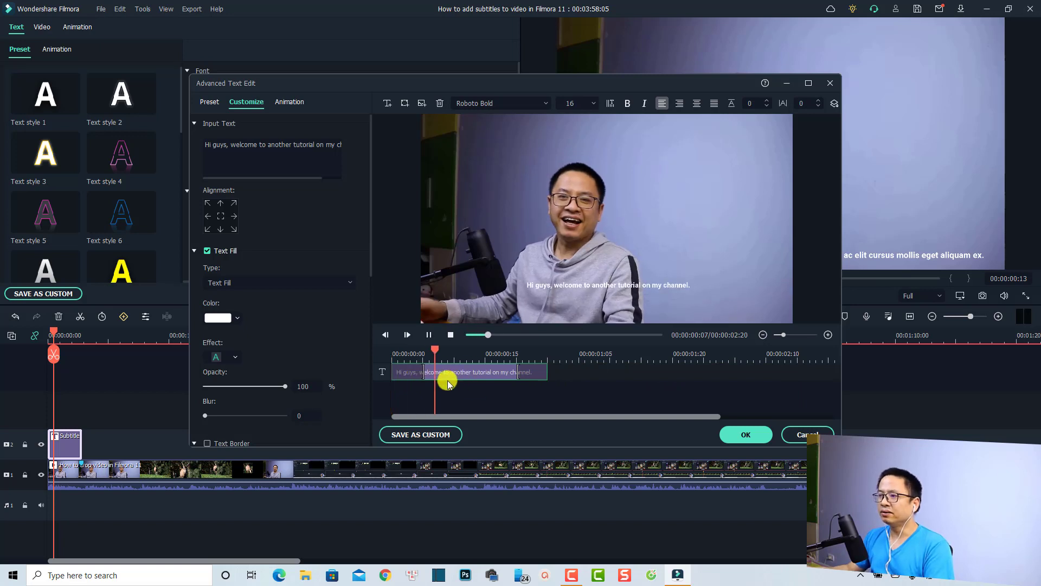
{"action": "key", "text": "space"}
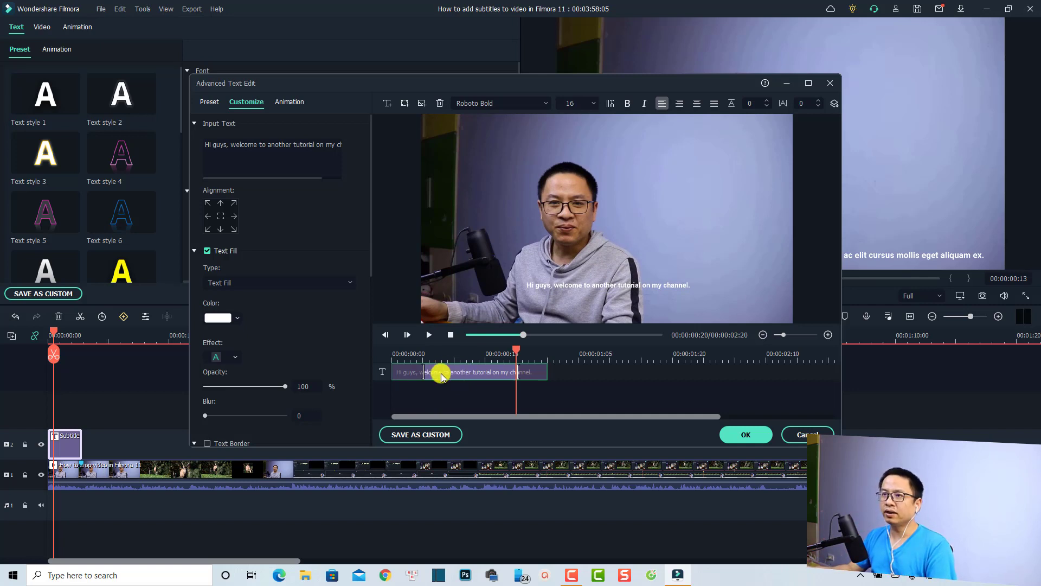
{"action": "left_click", "coordinate": [285, 102]}
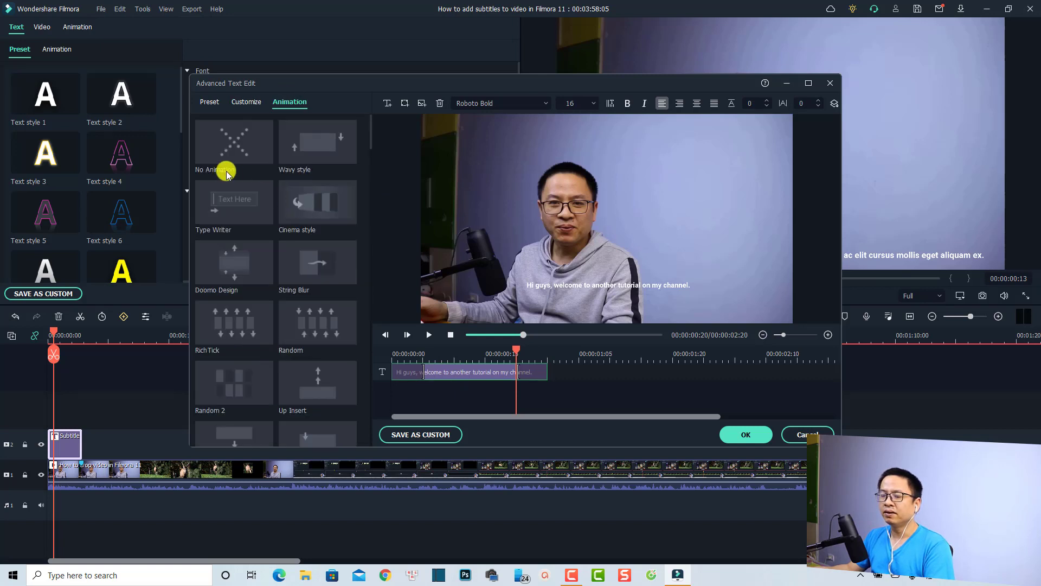
{"action": "left_click", "coordinate": [211, 156]}
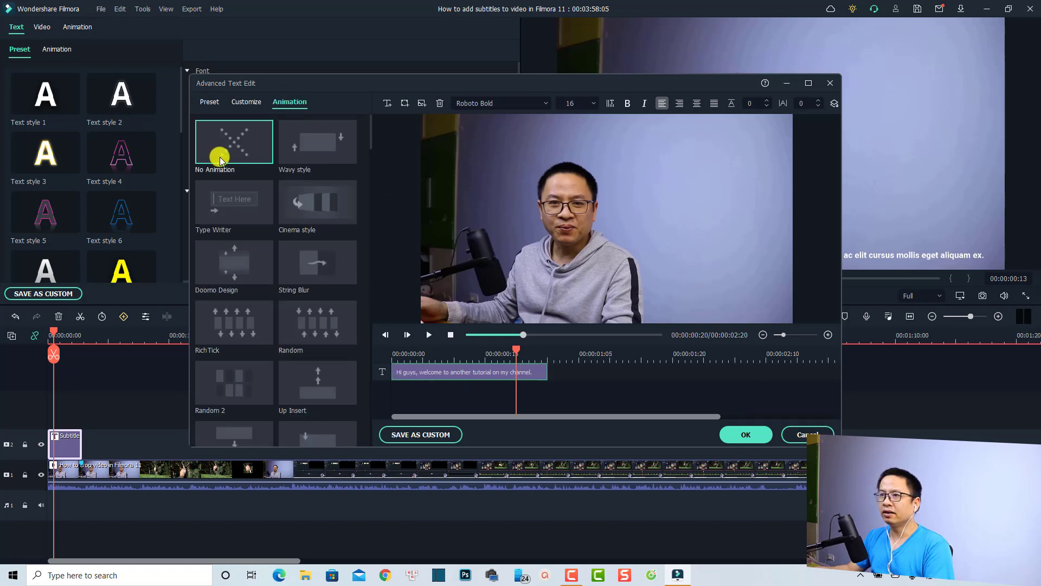
{"action": "left_click", "coordinate": [393, 354]}
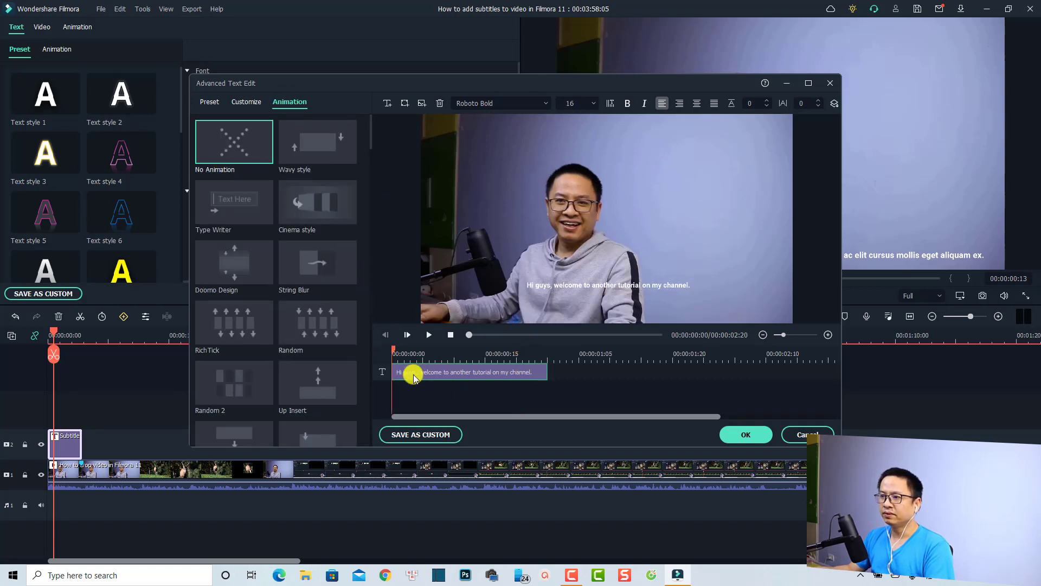
{"action": "key", "text": "space"}
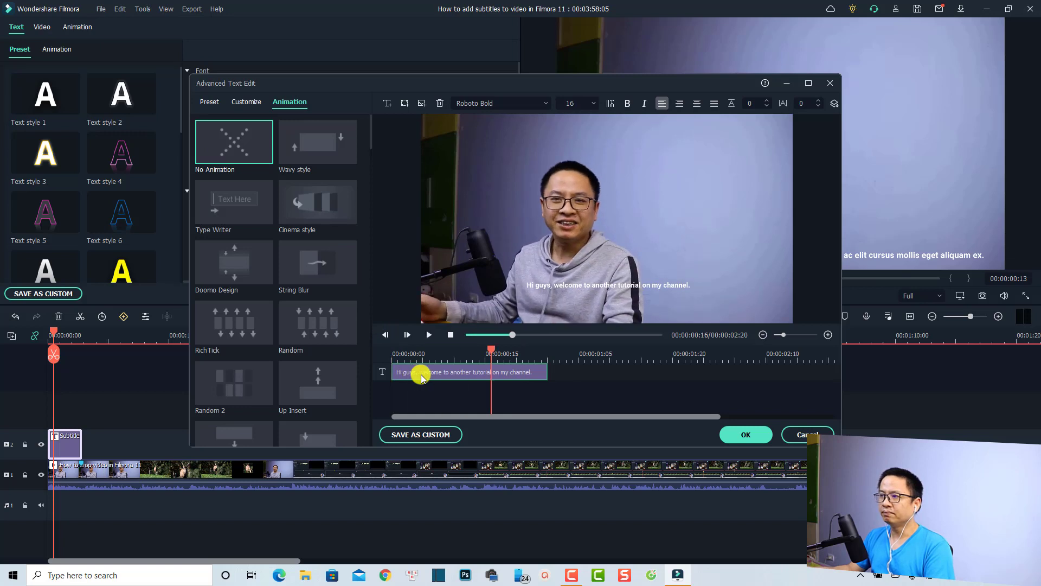
Step: Set the "Hi guys" text to font size 28 and move it slightly lower in the frame
{"action": "left_click", "coordinate": [583, 289]}
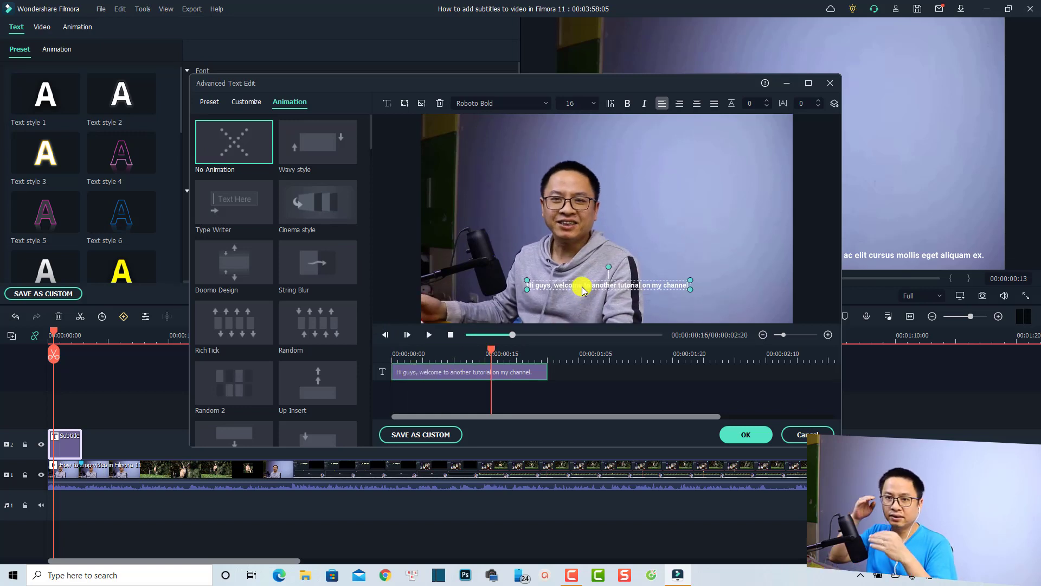
{"action": "left_click", "coordinate": [530, 104]}
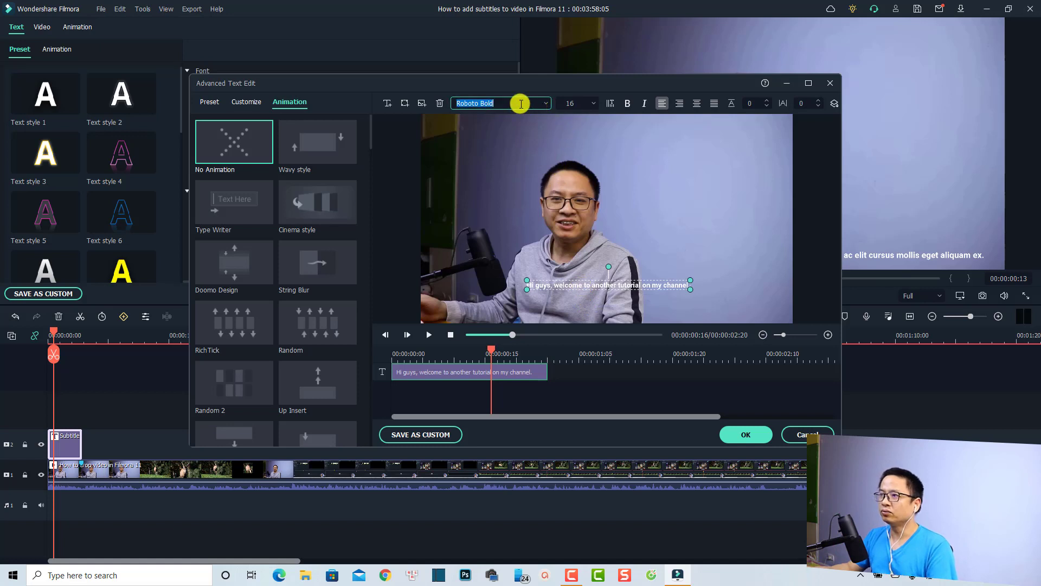
{"action": "left_click", "coordinate": [579, 103]}
{"action": "type", "text": "28"}
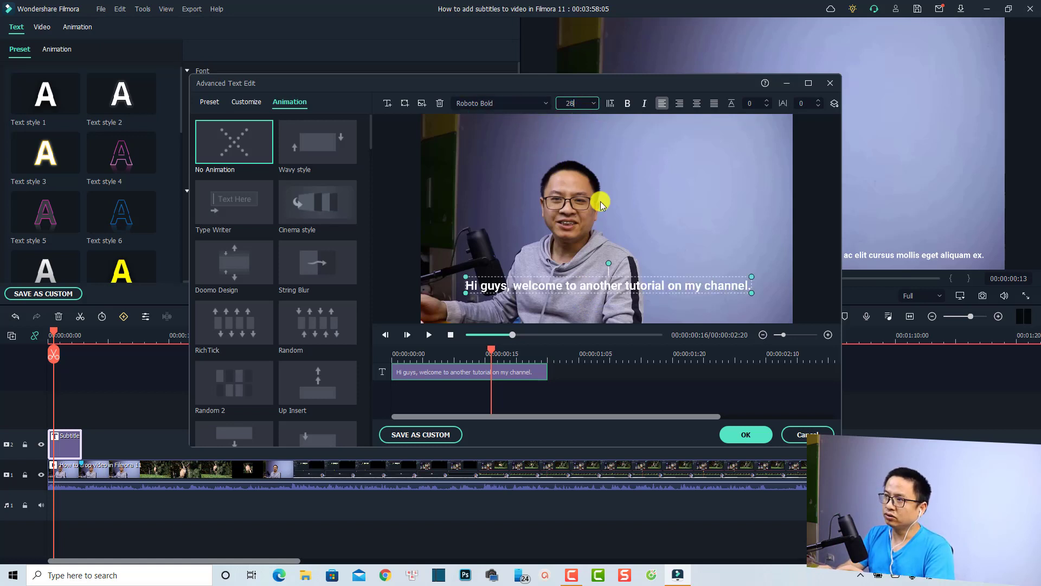
{"action": "key", "text": "Return"}
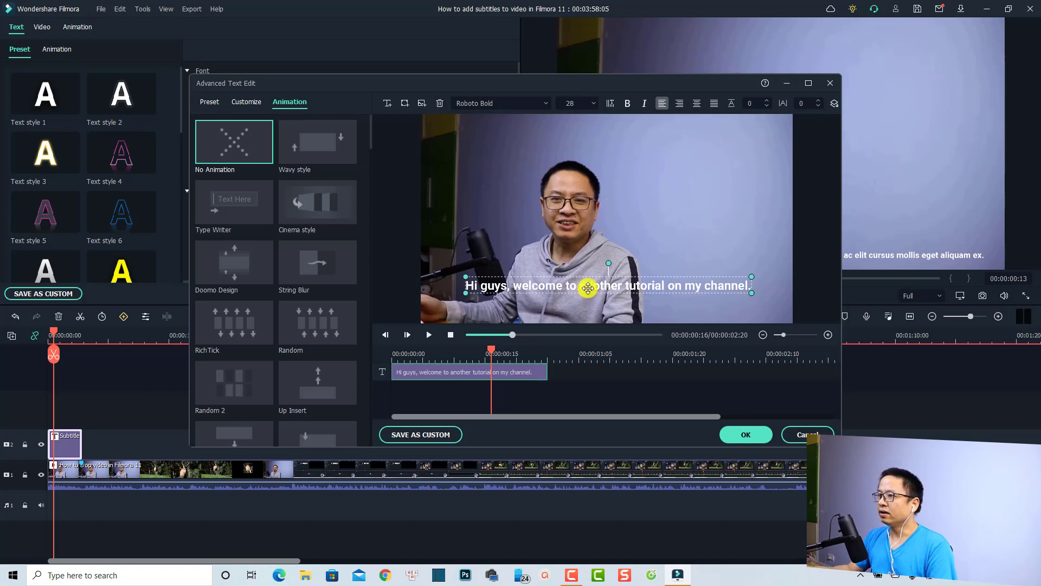
{"action": "left_click_drag", "start_coordinate": [588, 288], "coordinate": [585, 302]}
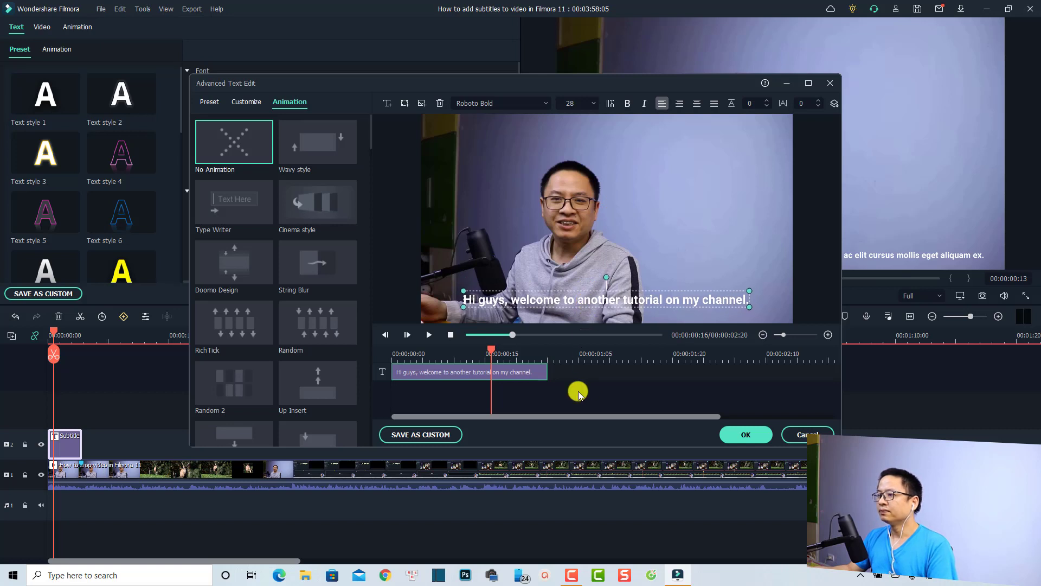
Step: Extend the text layer's end to 00:00:02:20, play it through and apply the advanced text edits
{"action": "left_click", "coordinate": [394, 355]}
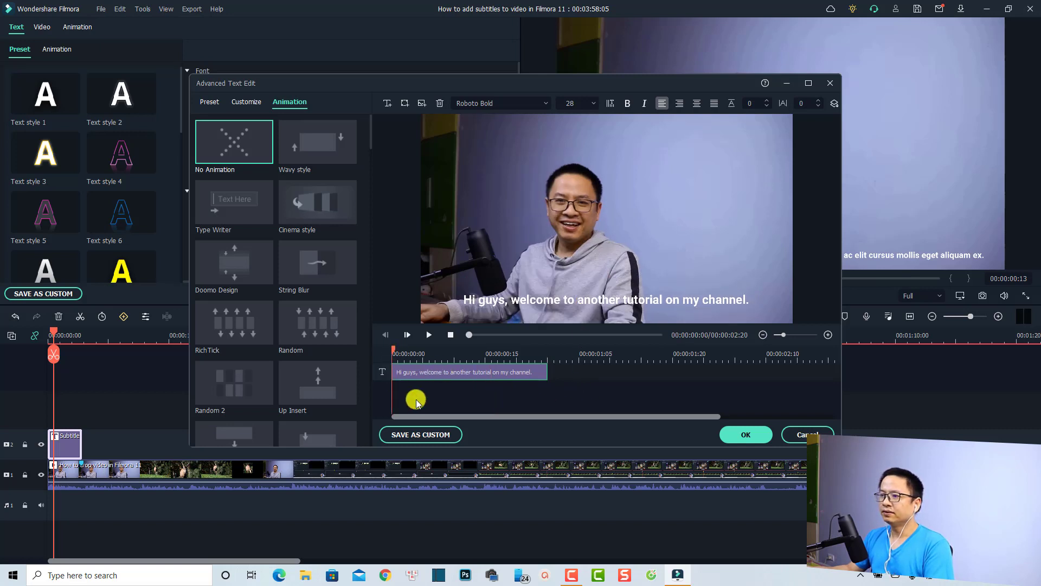
{"action": "key", "text": "space"}
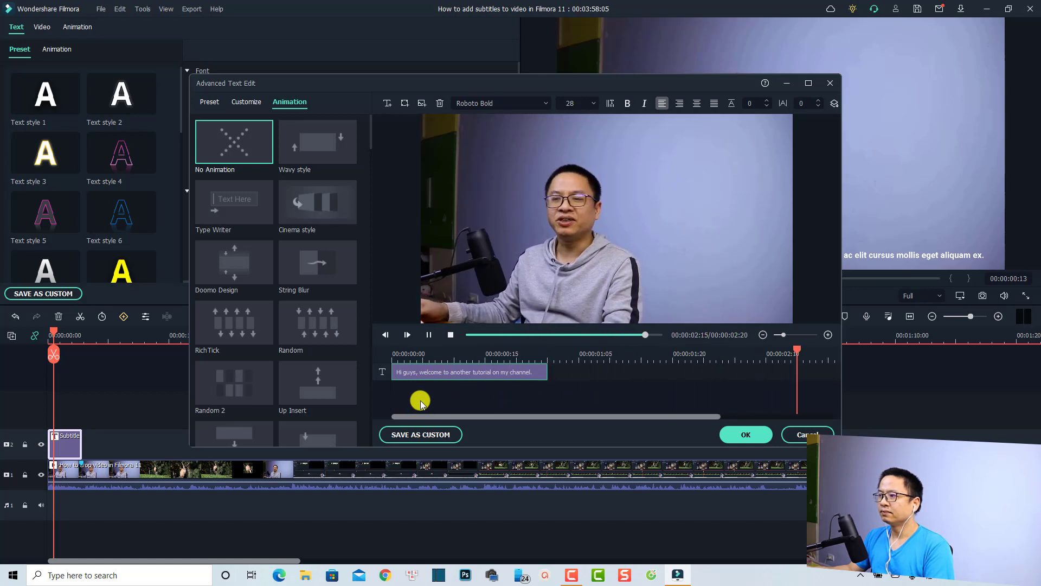
{"action": "left_click", "coordinate": [828, 357]}
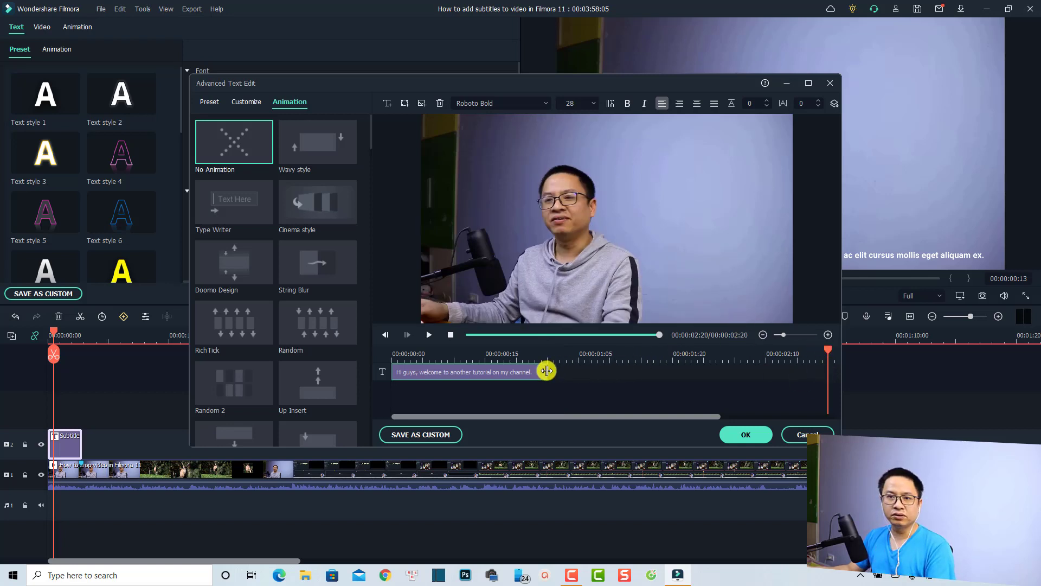
{"action": "left_click_drag", "start_coordinate": [546, 371], "coordinate": [708, 369]}
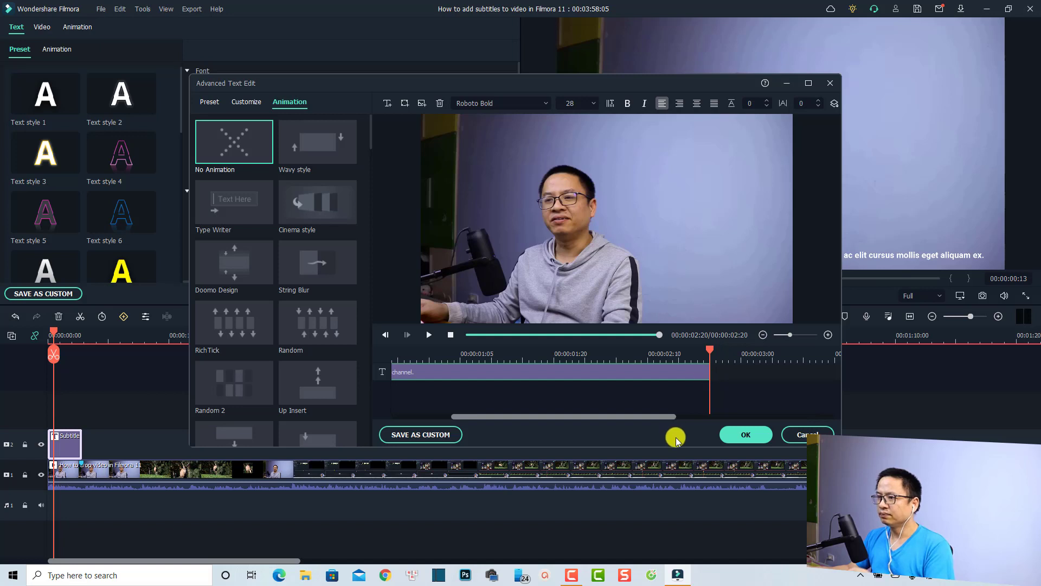
{"action": "left_click_drag", "start_coordinate": [442, 352], "coordinate": [347, 367]}
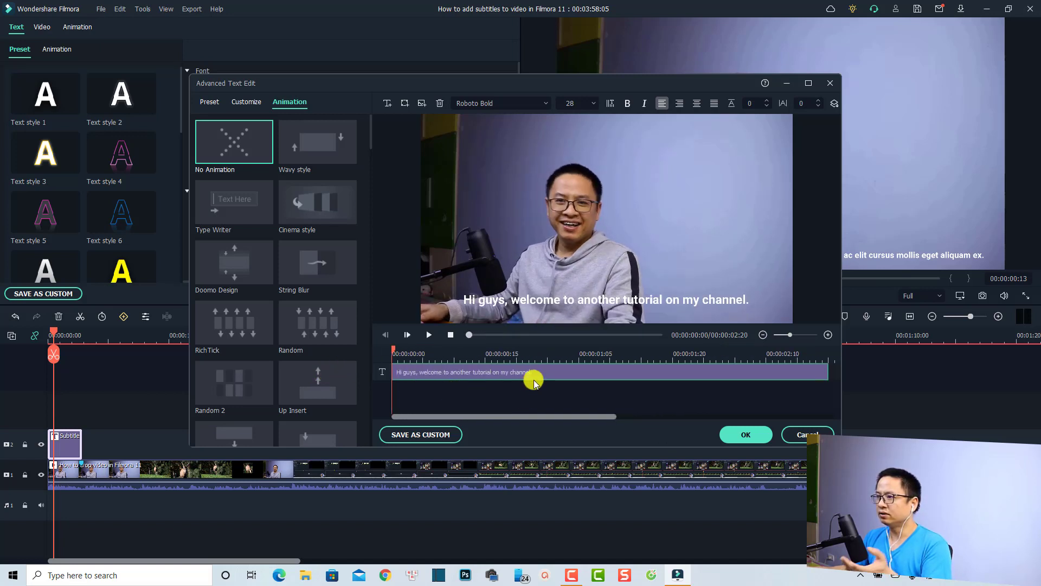
{"action": "key", "text": "space"}
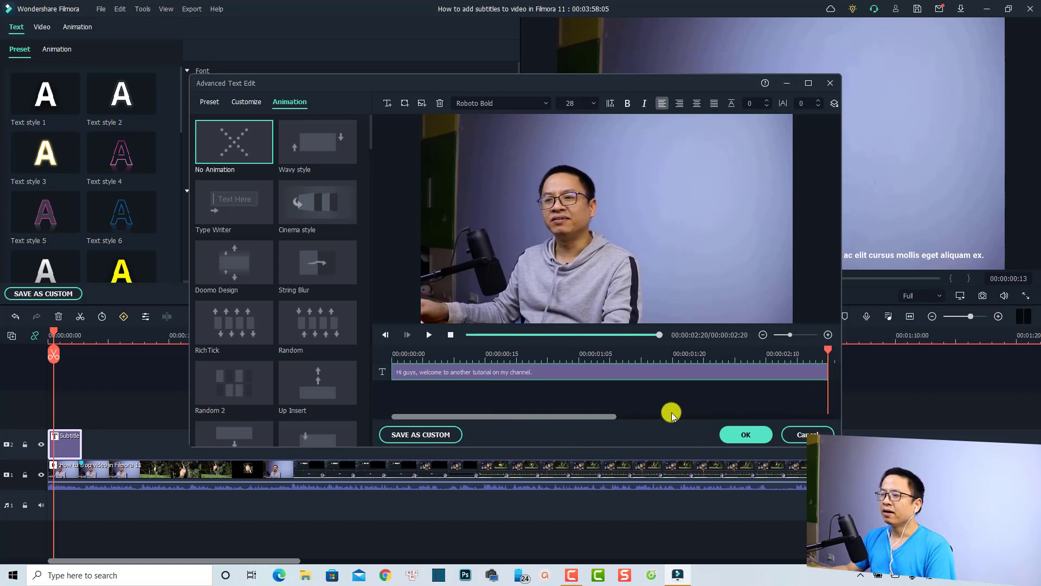
{"action": "left_click", "coordinate": [744, 436]}
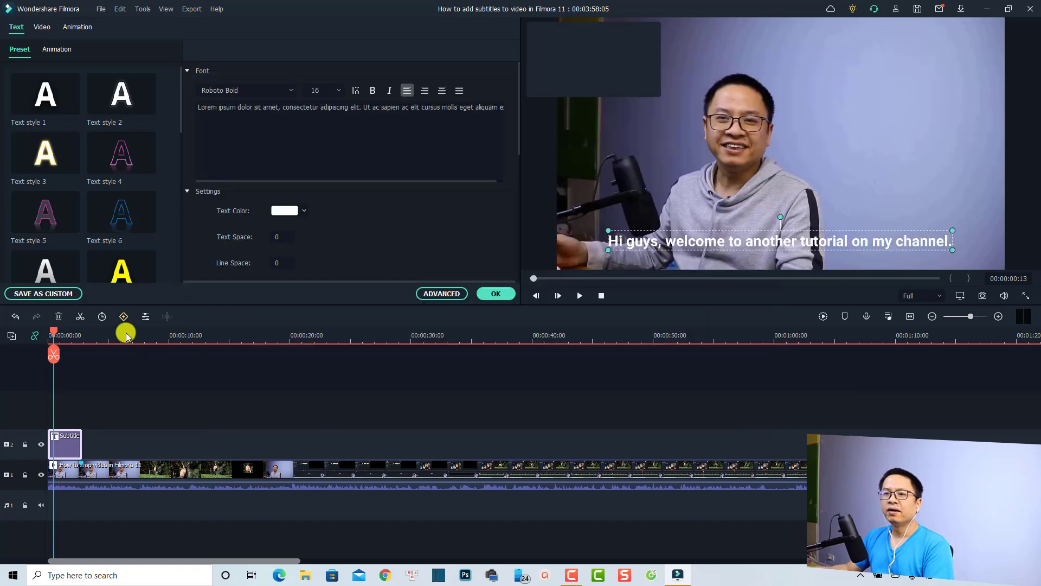
Step: Play the video from the start to check the edited subtitle against the speech, pausing at 00:00:03:04
{"action": "left_click_drag", "start_coordinate": [54, 334], "coordinate": [44, 333]}
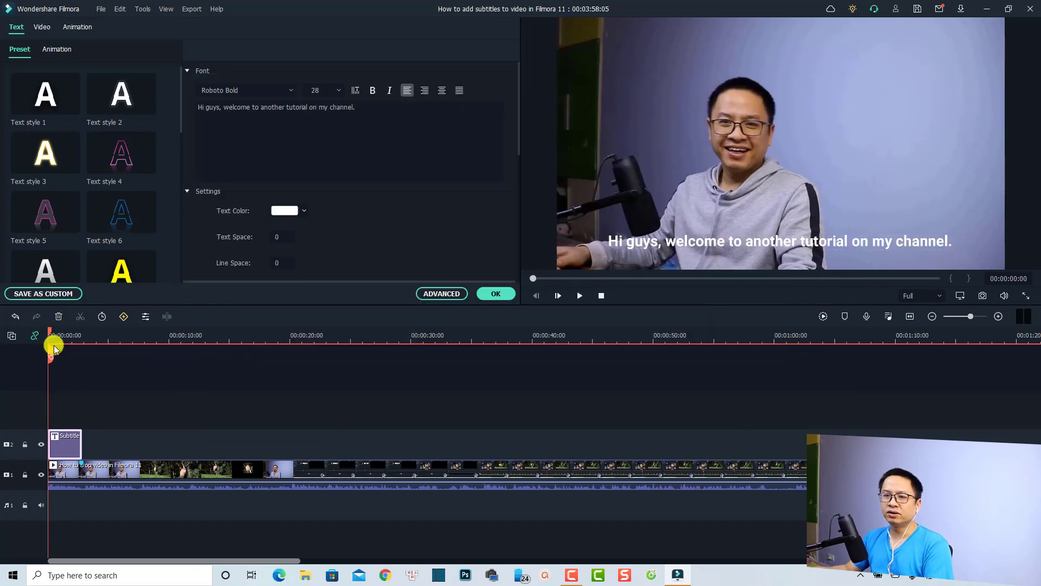
{"action": "left_click", "coordinate": [209, 424]}
{"action": "key", "text": "space"}
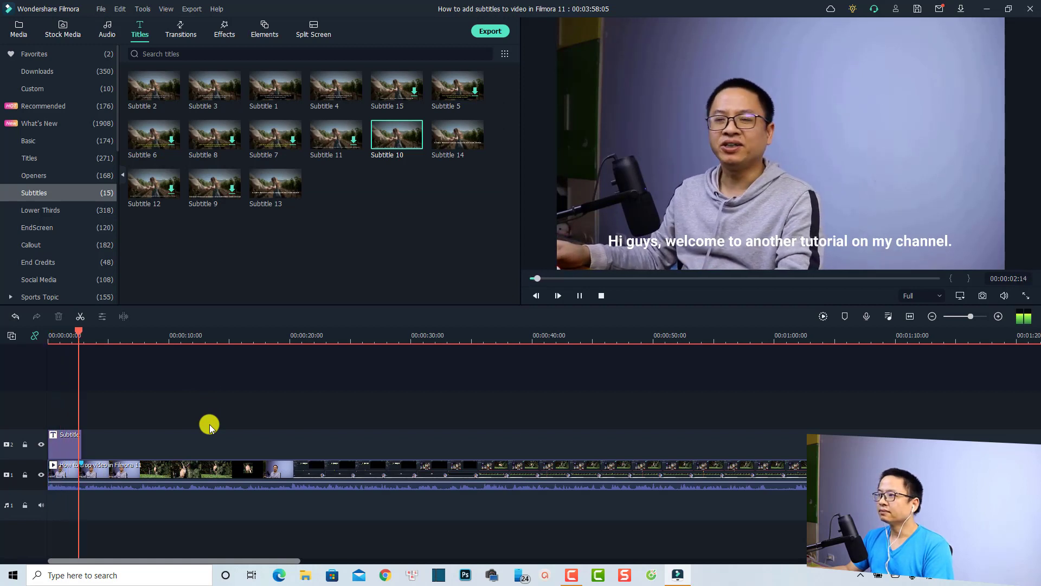
{"action": "key", "text": "space"}
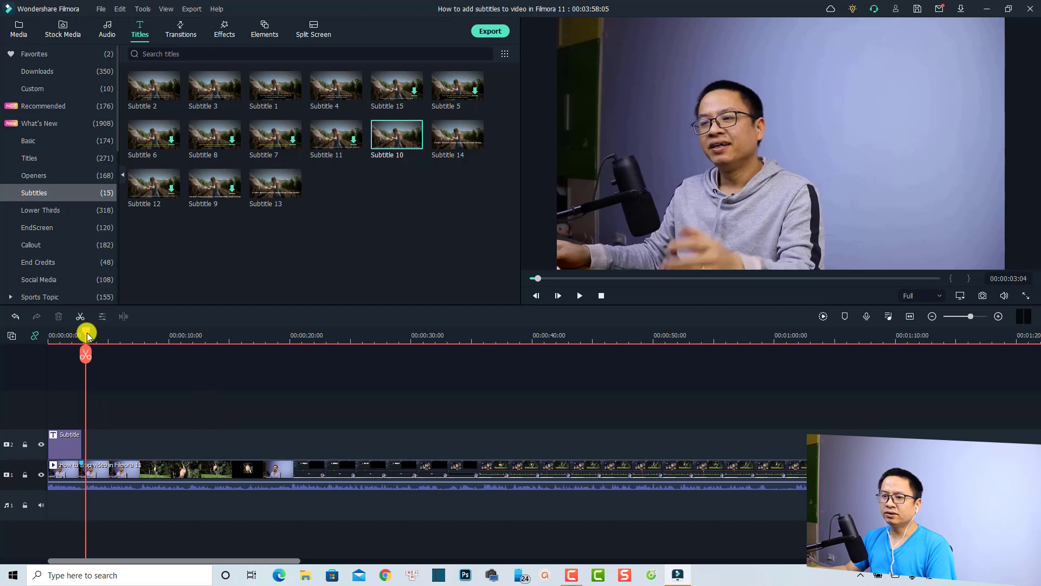
Step: Mark the start of the next sentence at 00:00:03:02 on the video clip and play through to 00:00:07:03
{"action": "left_click", "coordinate": [86, 333]}
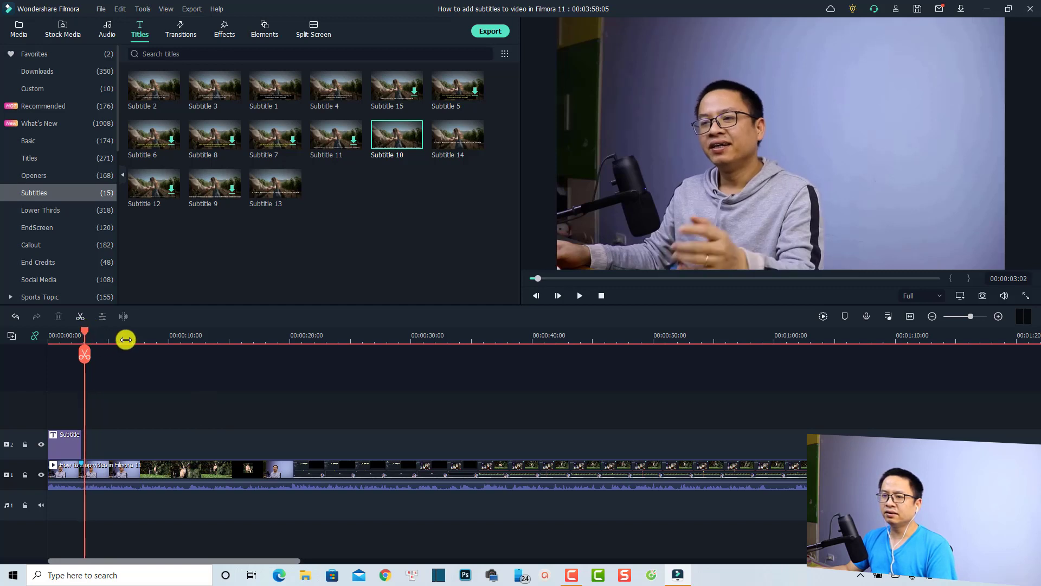
{"action": "left_click_drag", "start_coordinate": [130, 341], "coordinate": [238, 342]}
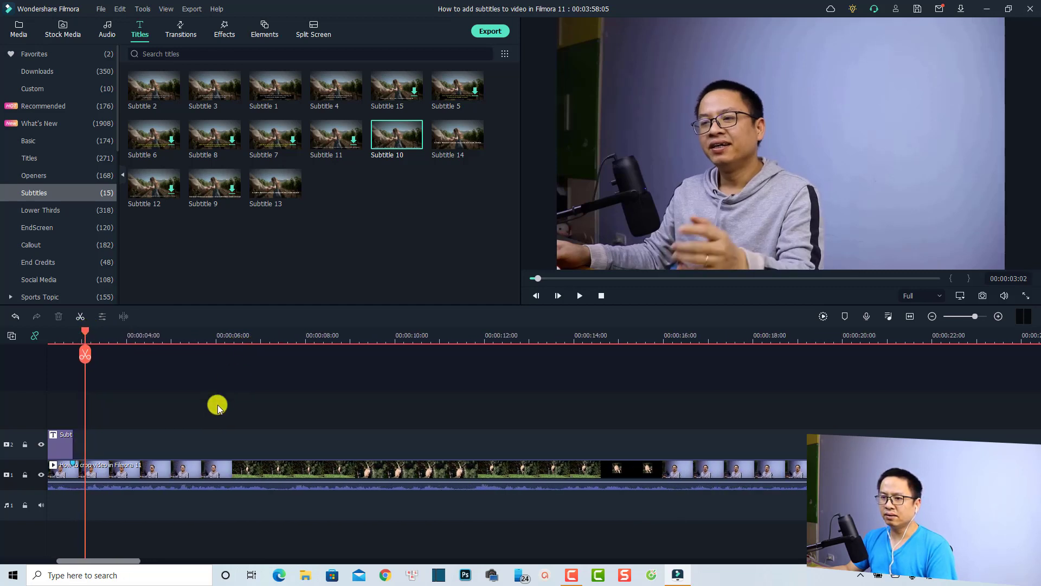
{"action": "left_click", "coordinate": [153, 475]}
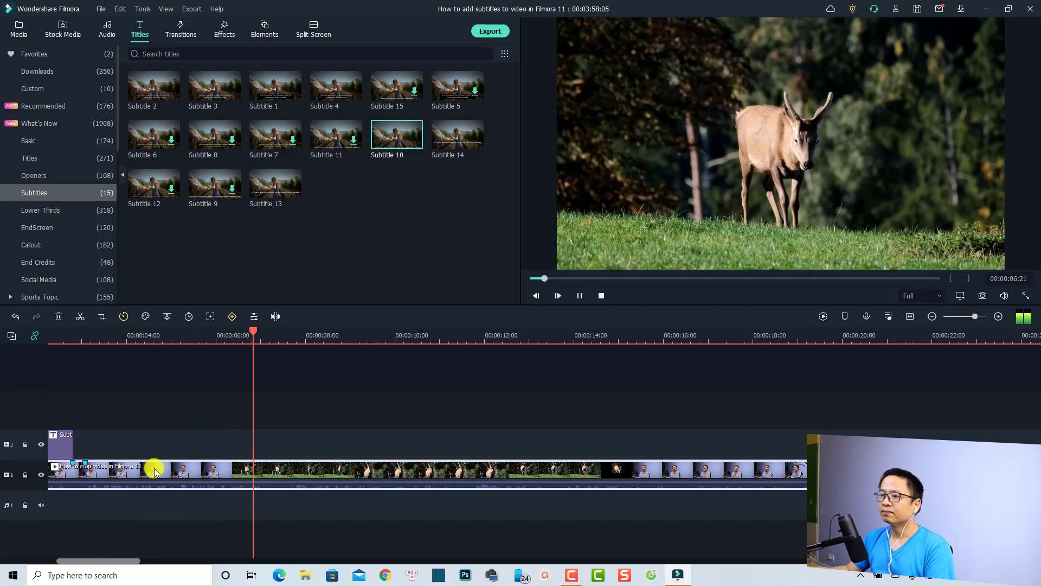
{"action": "key", "text": "space"}
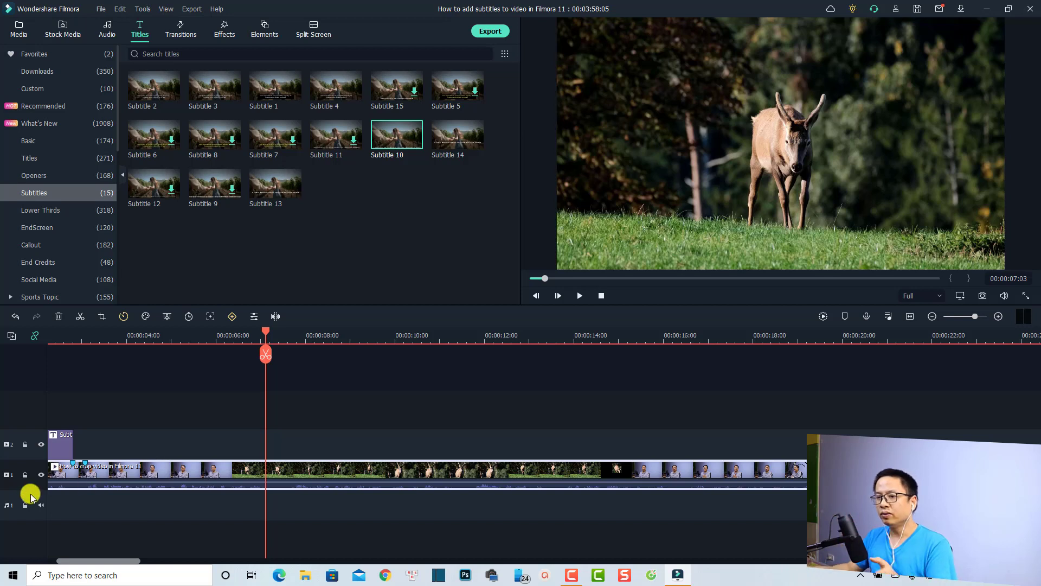
Step: Lock the video track and paste a copy of the first subtitle on the title track at 00:00:03:02
{"action": "left_click", "coordinate": [62, 446]}
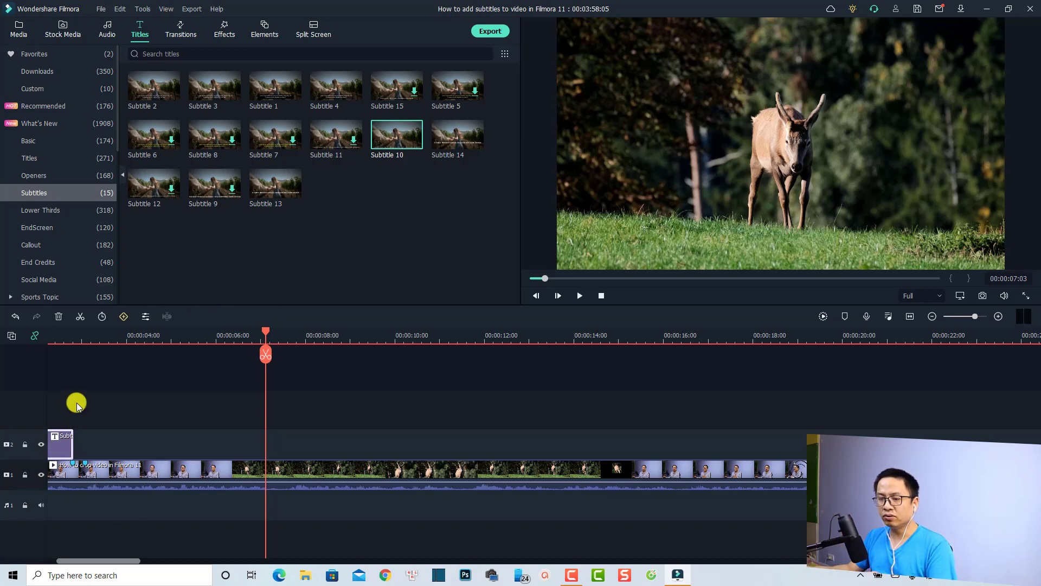
{"action": "left_click_drag", "start_coordinate": [107, 560], "coordinate": [76, 564]}
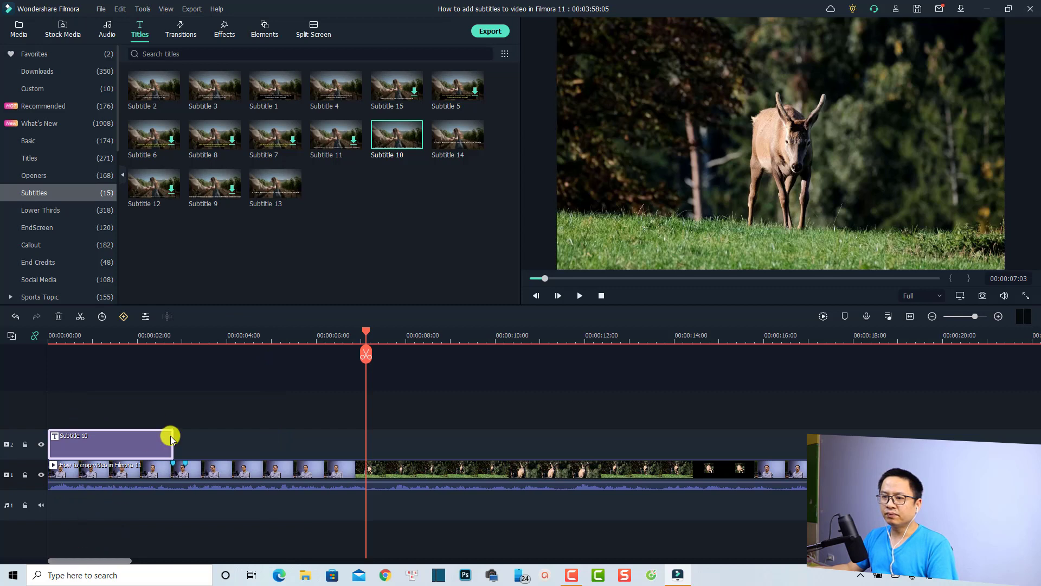
{"action": "left_click_drag", "start_coordinate": [122, 446], "coordinate": [106, 450]}
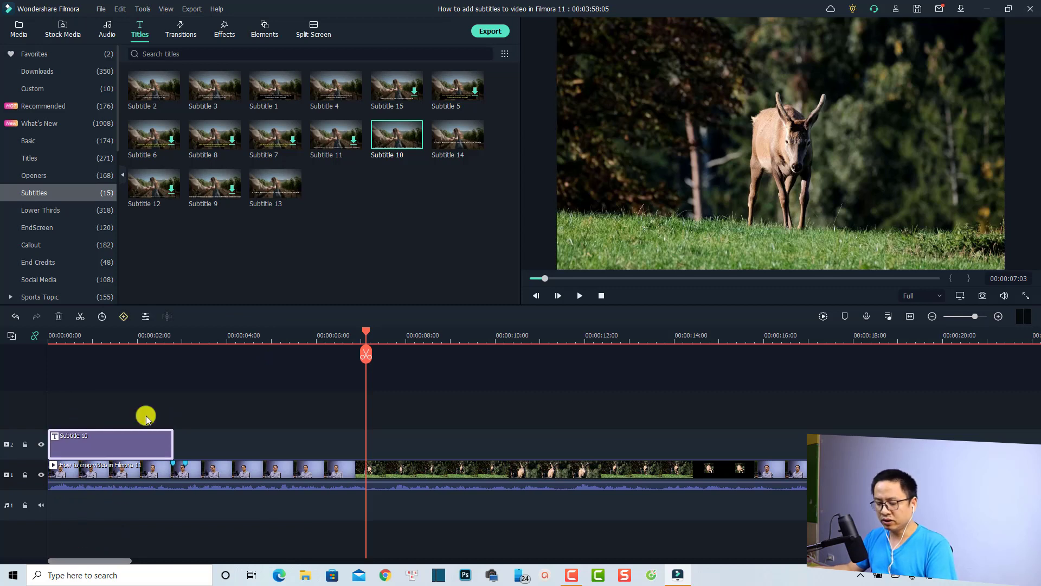
{"action": "left_click", "coordinate": [25, 476]}
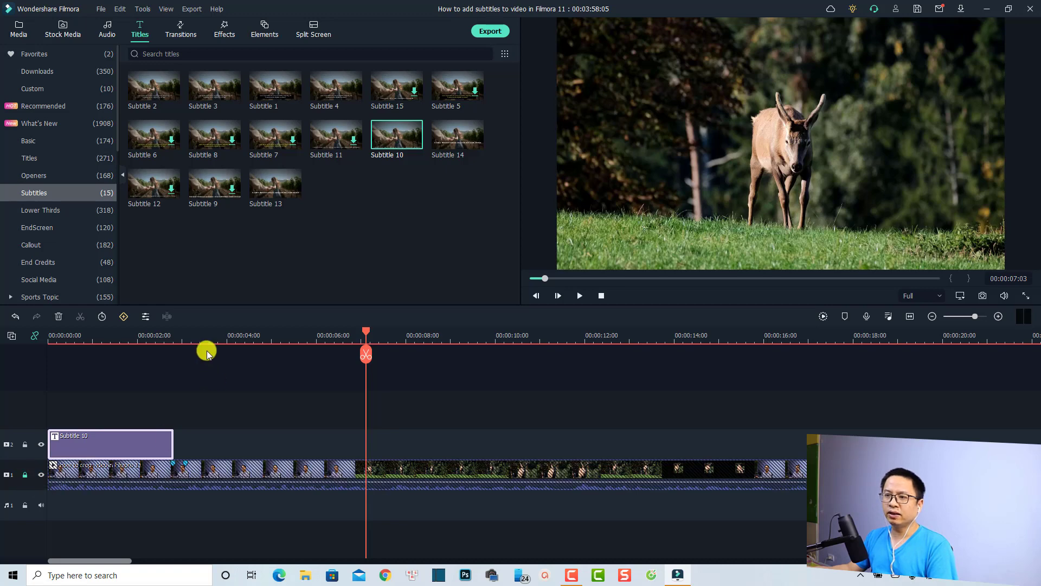
{"action": "left_click", "coordinate": [194, 338]}
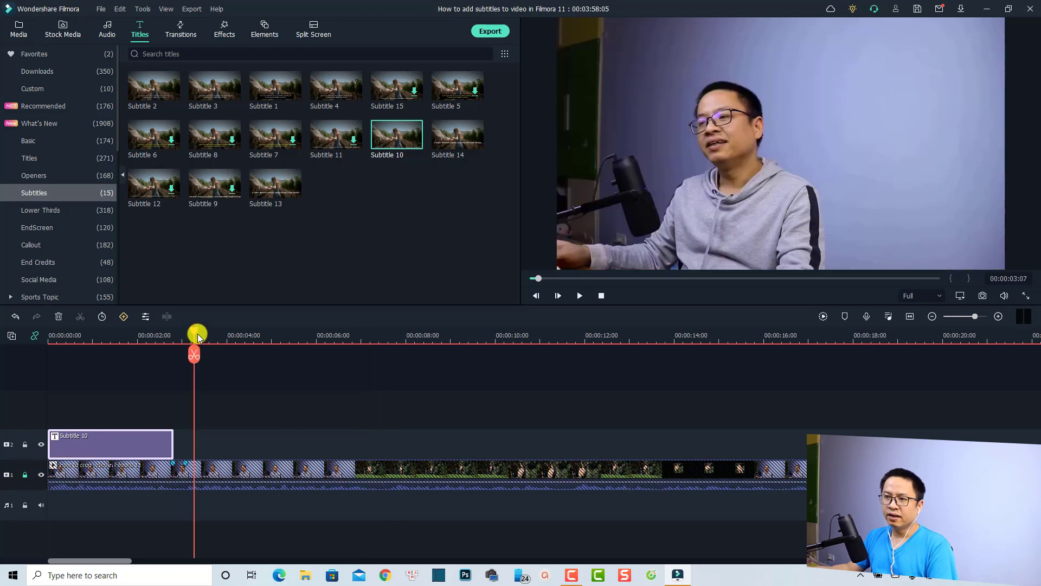
{"action": "left_click", "coordinate": [189, 333]}
{"action": "left_click_drag", "start_coordinate": [189, 333], "coordinate": [185, 333]}
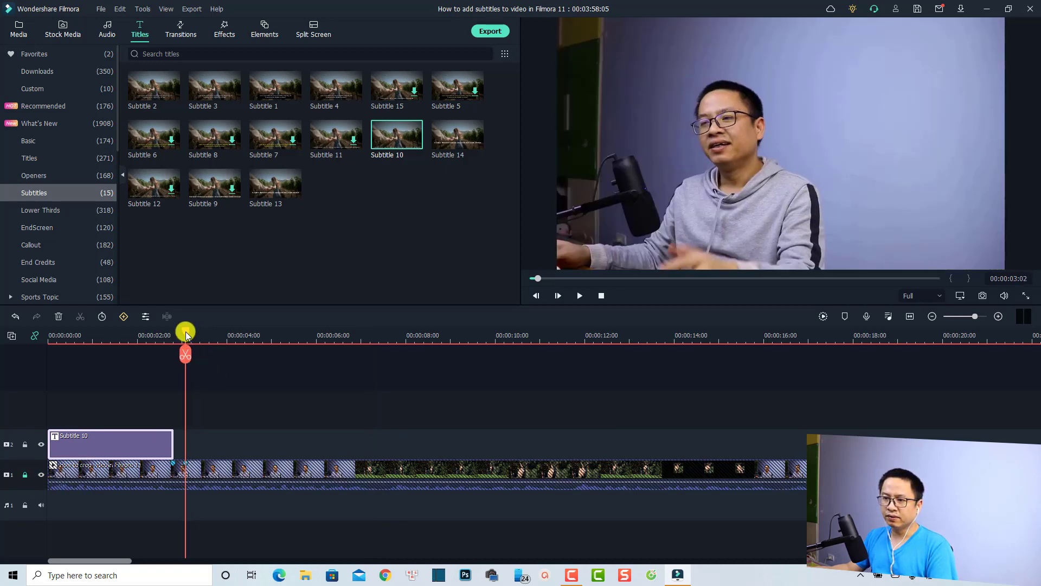
{"action": "key", "text": "ctrl+v"}
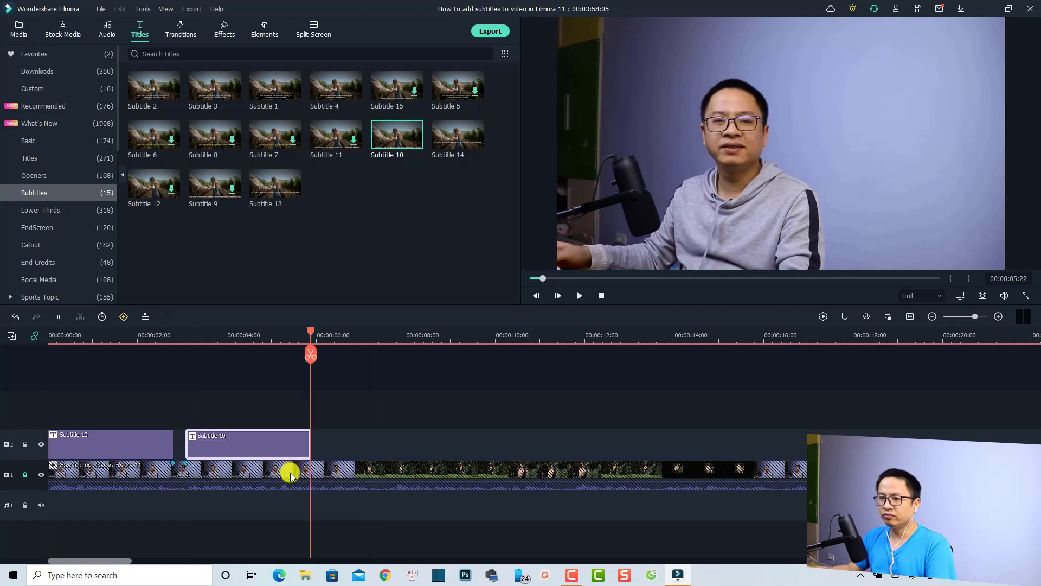
Step: Play to the end of the second sentence and extend the copied subtitle's end to 00:00:07:05
{"action": "left_click", "coordinate": [284, 336]}
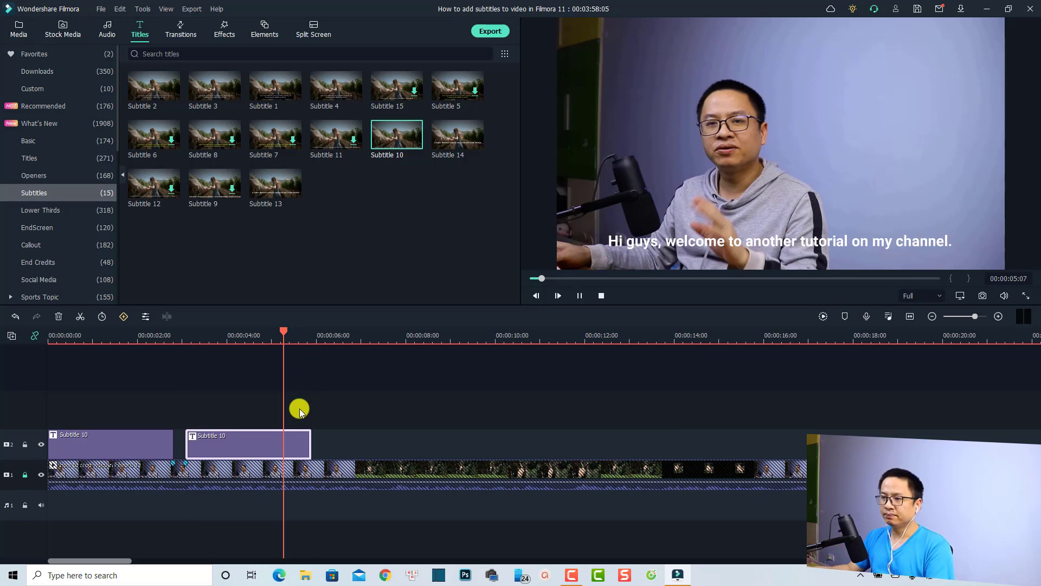
{"action": "key", "text": "space"}
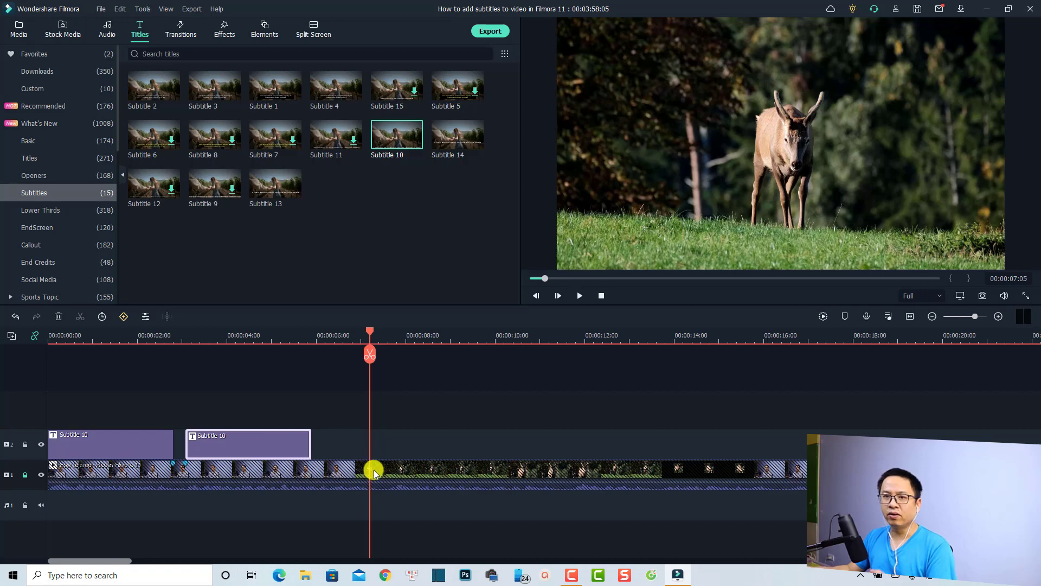
{"action": "left_click_drag", "start_coordinate": [311, 448], "coordinate": [366, 450]}
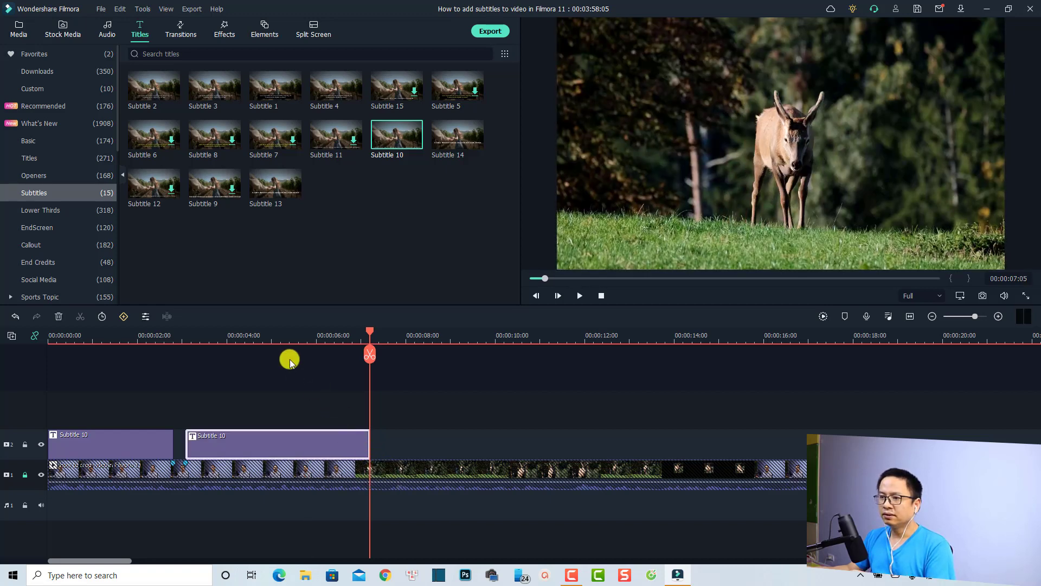
Step: Replace the second subtitle's text with "I'm going to show you how to crop a video with Filmora 11"
{"action": "left_click", "coordinate": [257, 336]}
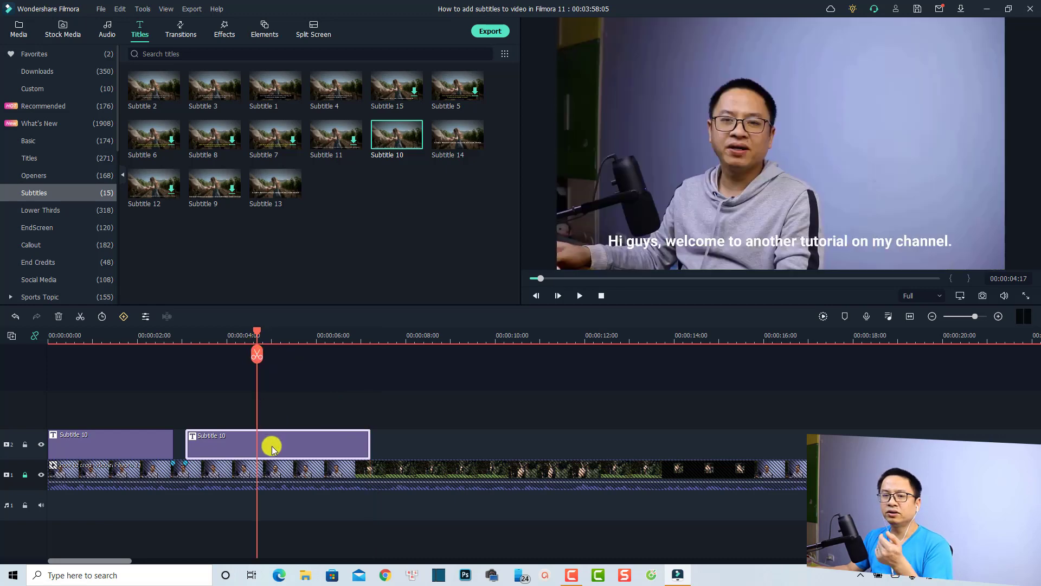
{"action": "double_click", "coordinate": [272, 445]}
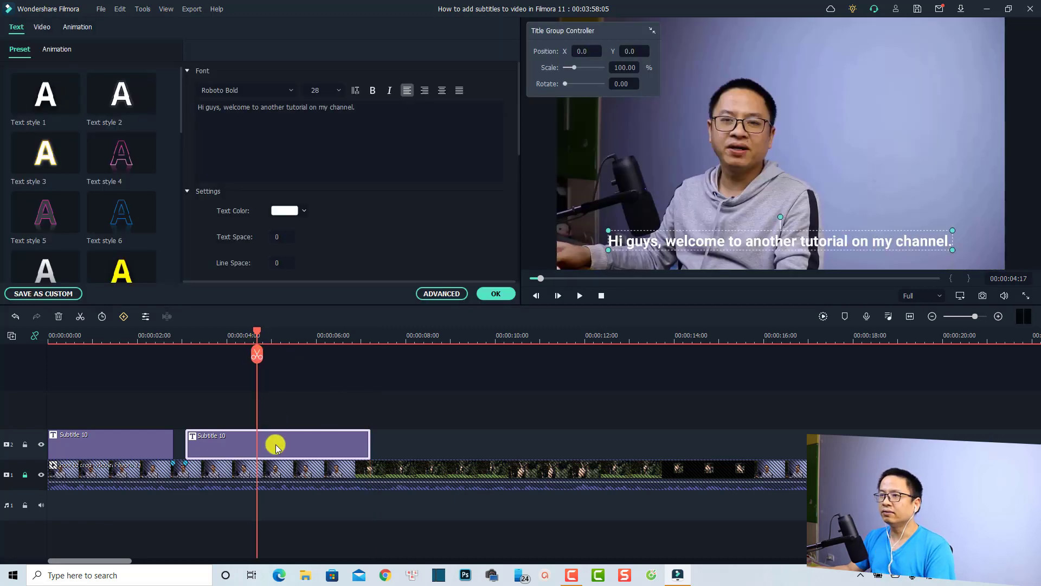
{"action": "left_click", "coordinate": [337, 112]}
{"action": "key", "text": "ctrl+a"}
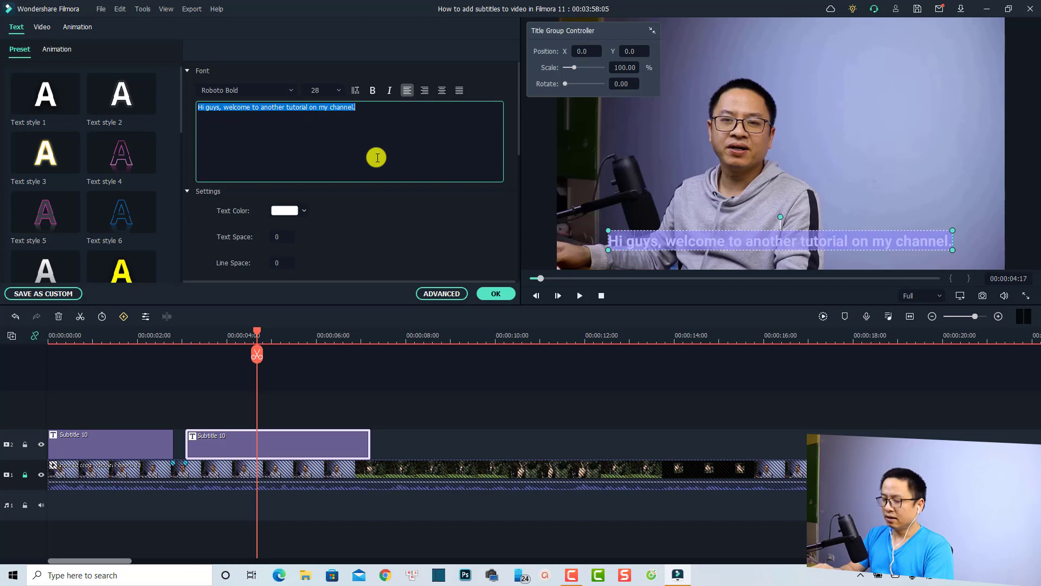
{"action": "key", "text": "BackSpace"}
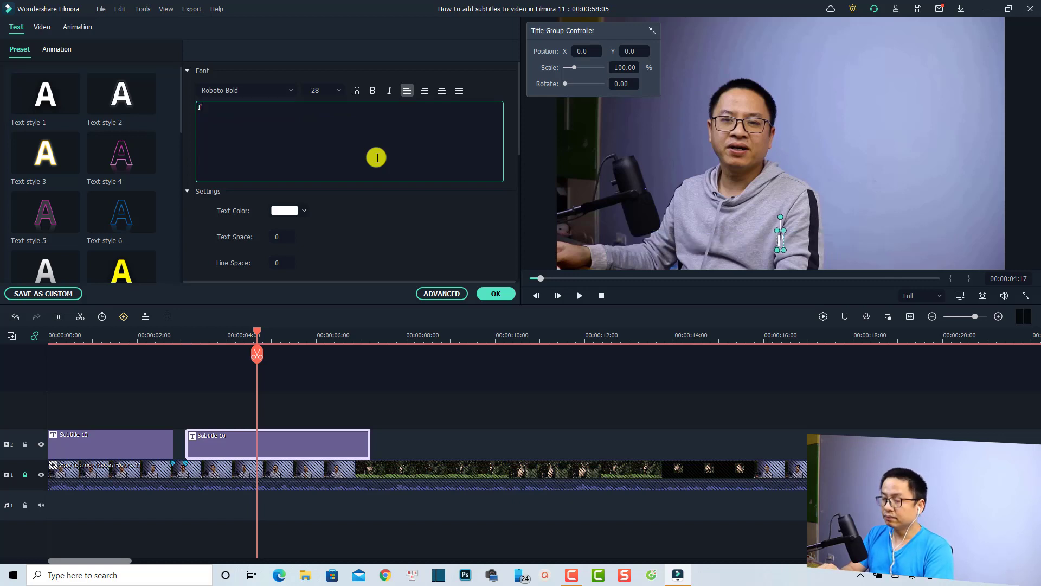
{"action": "type", "text": "I'm going to s"}
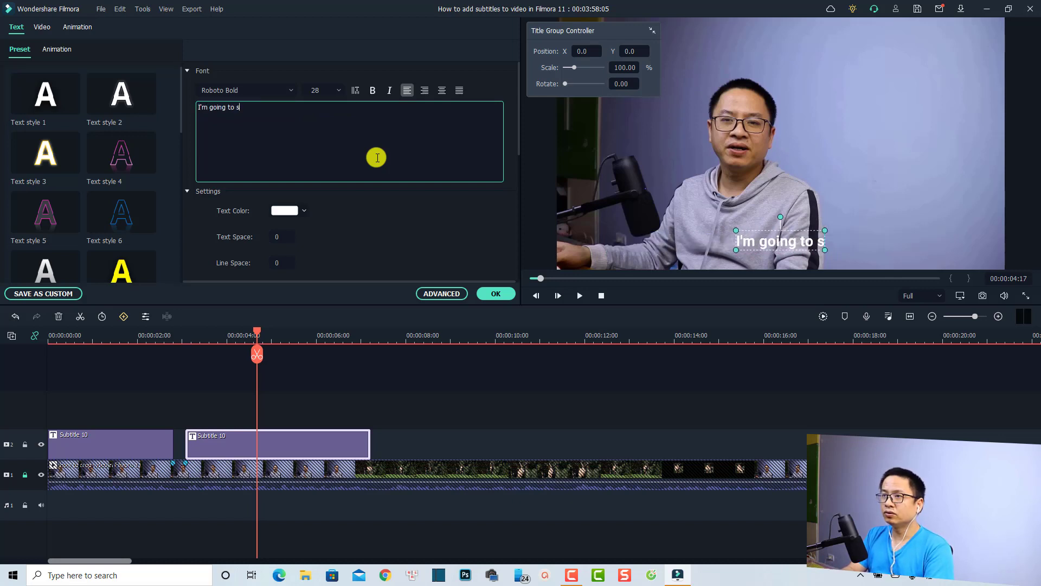
{"action": "type", "text": "how you how"}
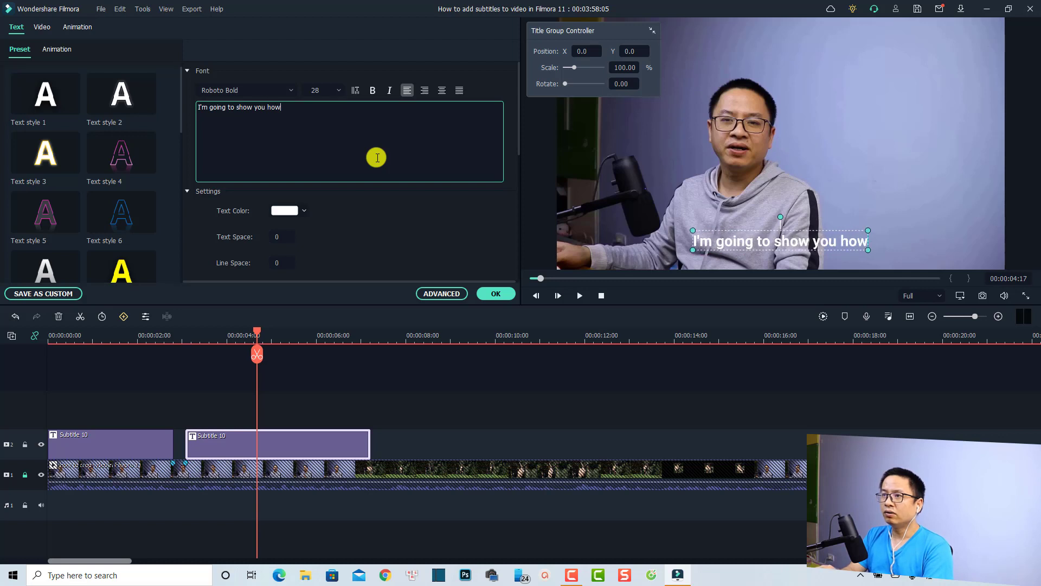
{"action": "type", "text": " to crop a vide"}
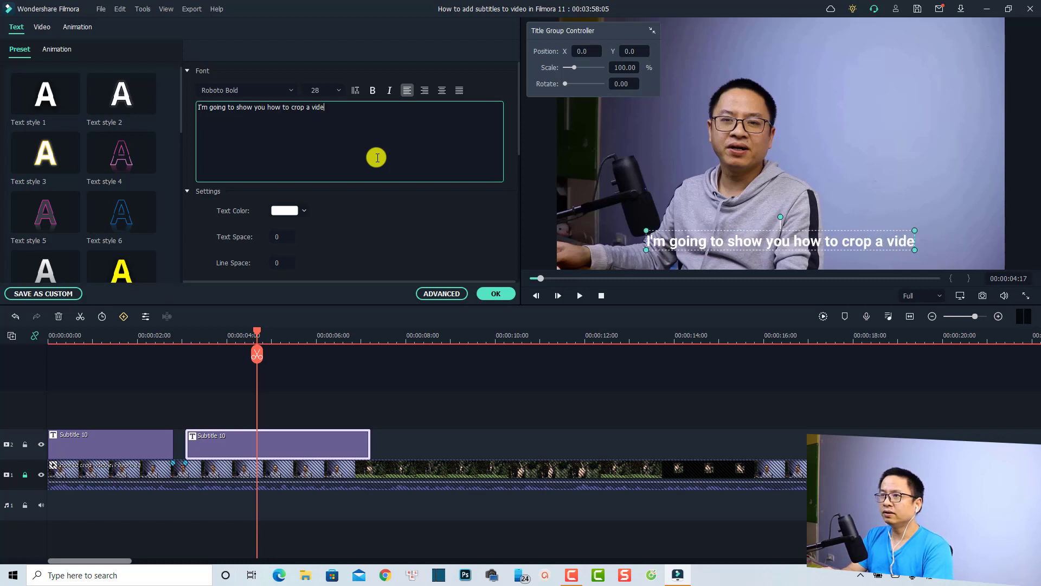
{"action": "type", "text": "o ww"}
{"action": "key", "text": "BackSpace"}
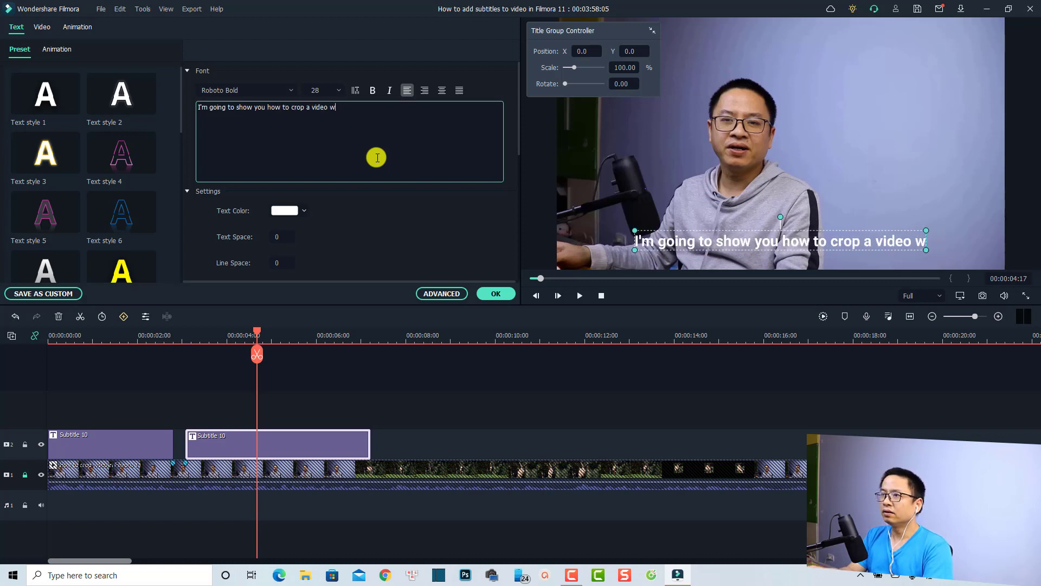
{"action": "type", "text": "ith Filmora 11"}
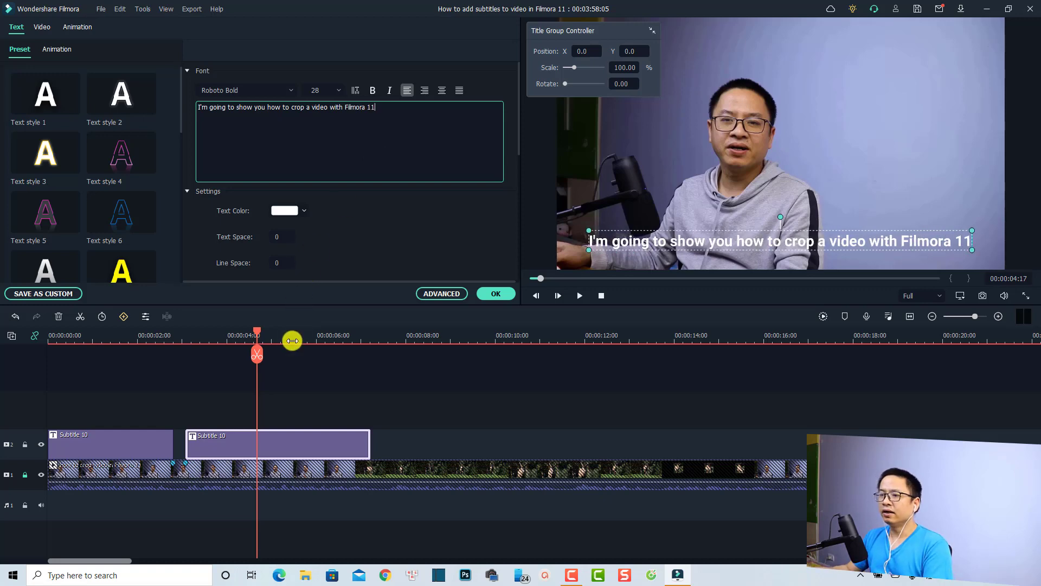
{"action": "left_click", "coordinate": [493, 294]}
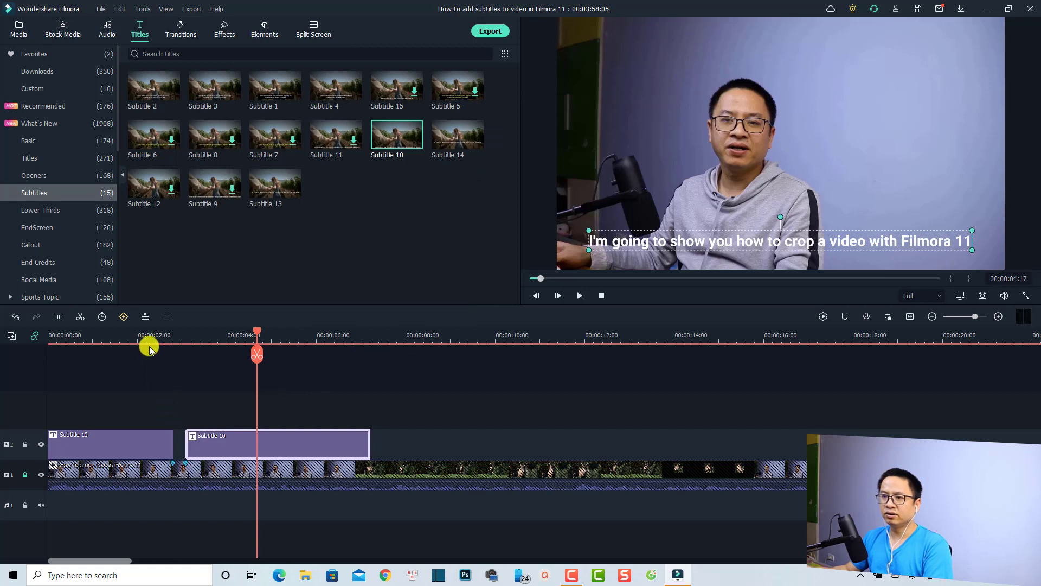
Step: Play from 00:00:01:22 to check the second subtitle's wording against the speech, pausing at 00:00:04:08
{"action": "left_click", "coordinate": [132, 336]}
{"action": "left_click", "coordinate": [203, 387]}
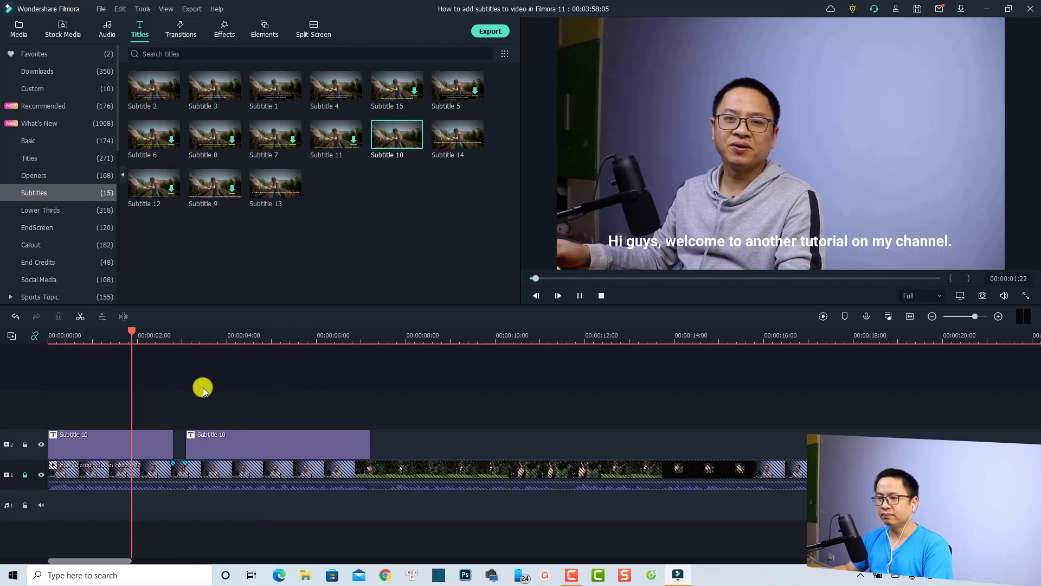
{"action": "key", "text": "space"}
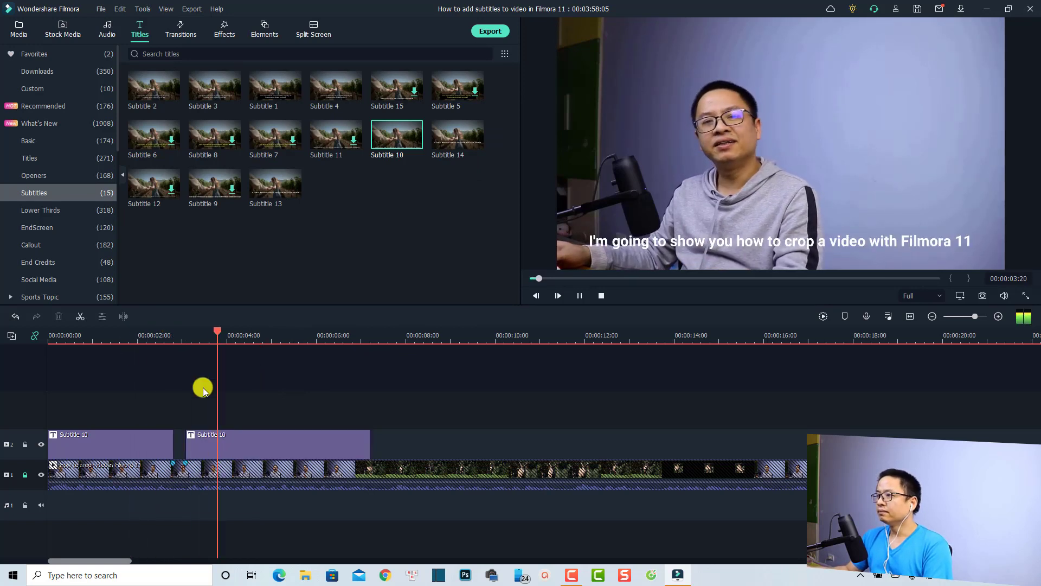
{"action": "key", "text": "space"}
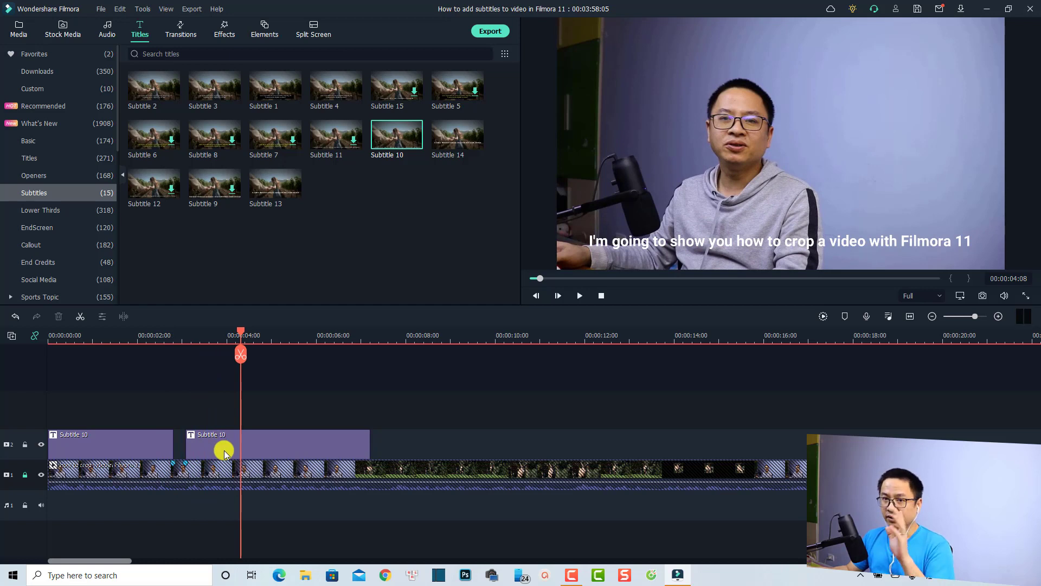
Step: Insert "In this video, " at the beginning of the second subtitle's text
{"action": "double_click", "coordinate": [224, 450]}
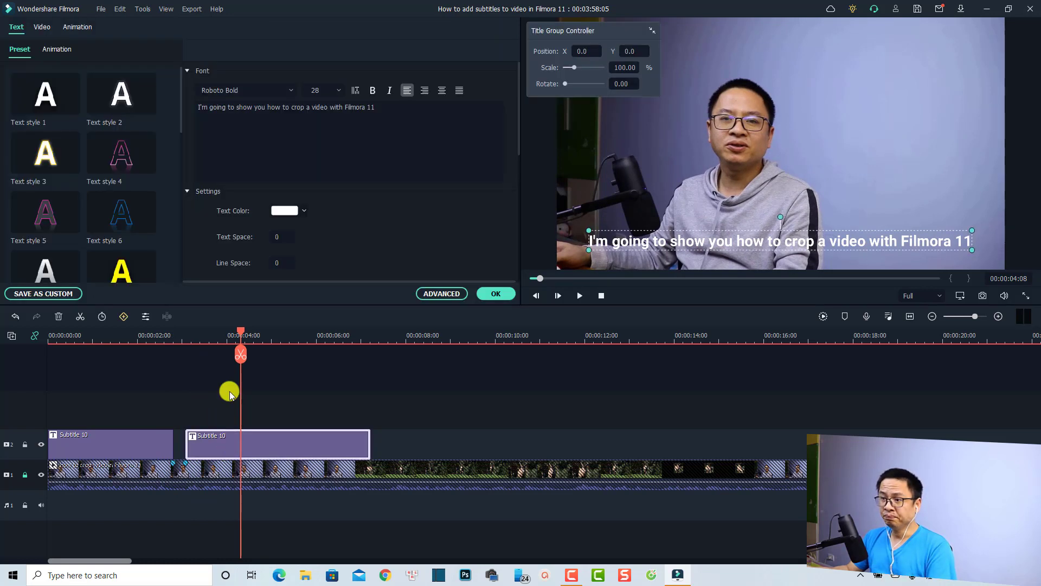
{"action": "left_click", "coordinate": [199, 106]}
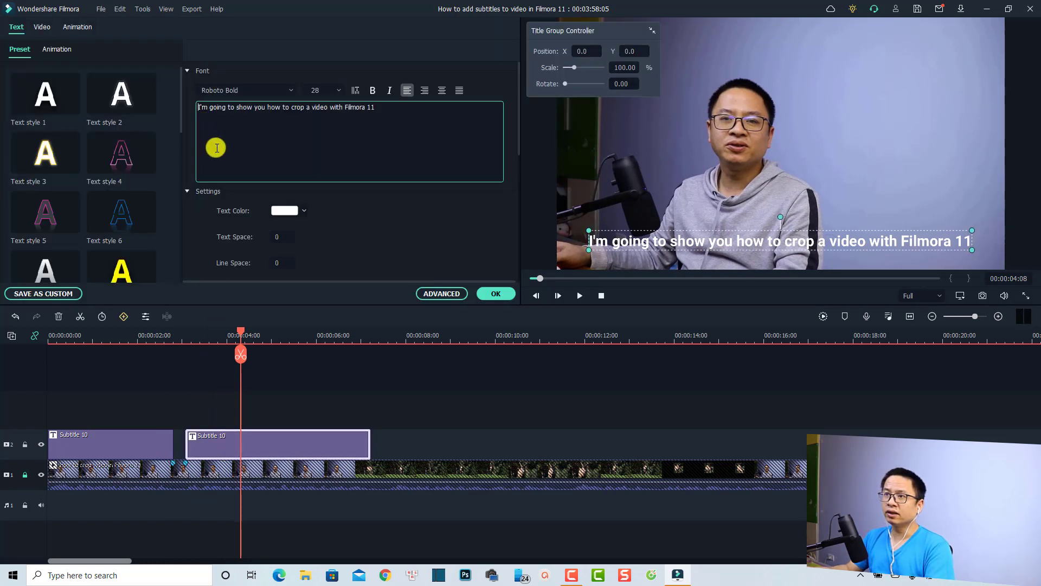
{"action": "type", "text": "In this vide"}
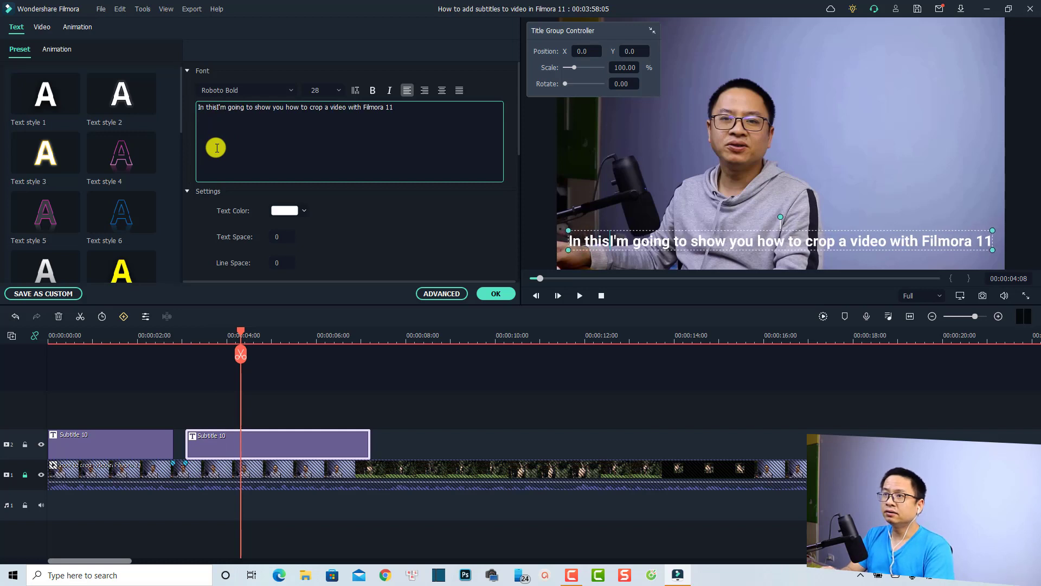
{"action": "type", "text": "o,"}
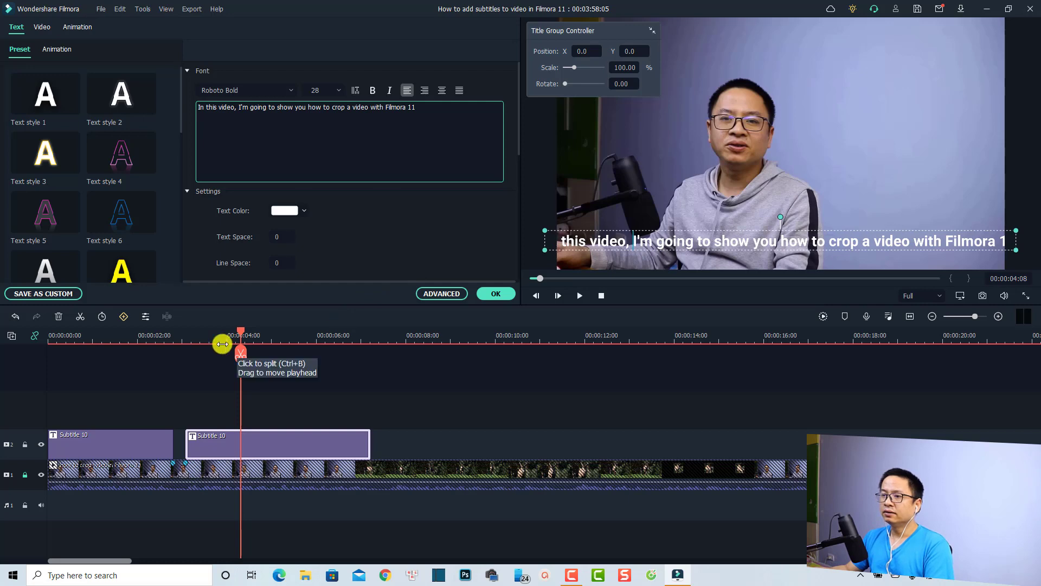
{"action": "left_click", "coordinate": [506, 295]}
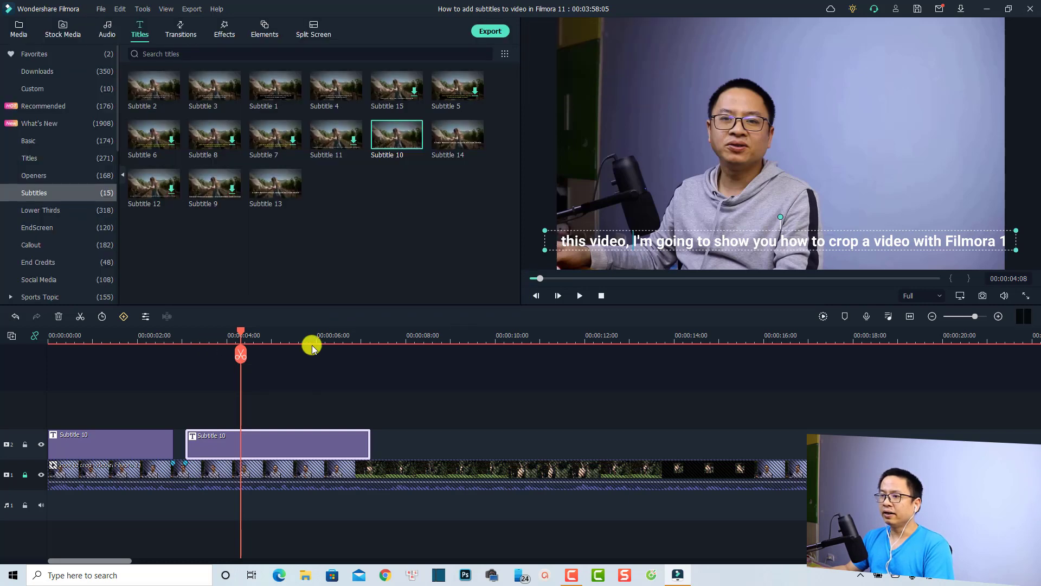
Step: Replay the start of the second sentence to check how the extended subtitle fits the frame, pausing at 00:00:04:12
{"action": "left_click", "coordinate": [170, 348]}
{"action": "left_click", "coordinate": [272, 402]}
{"action": "key", "text": "space"}
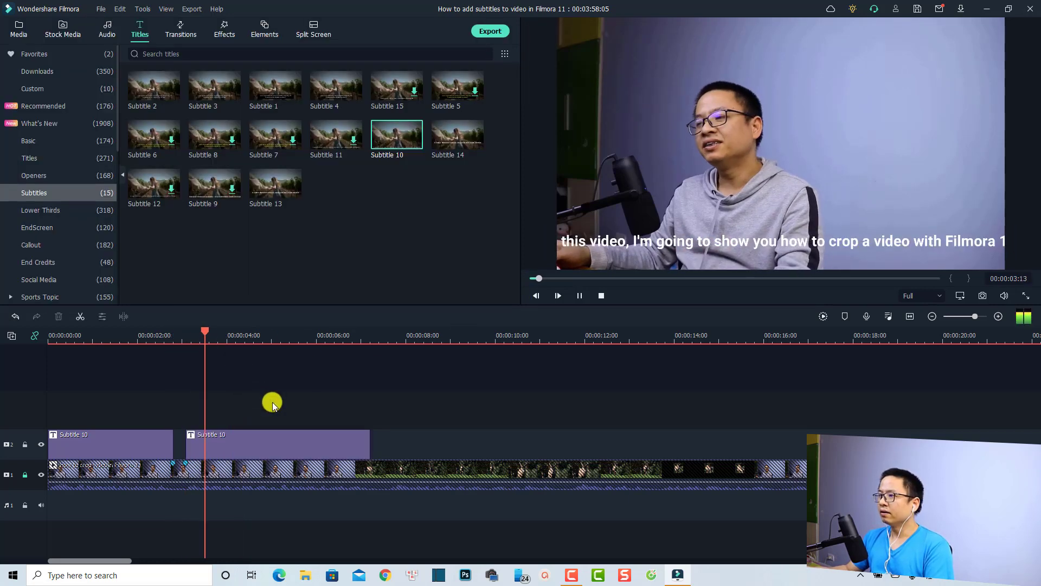
{"action": "key", "text": "space"}
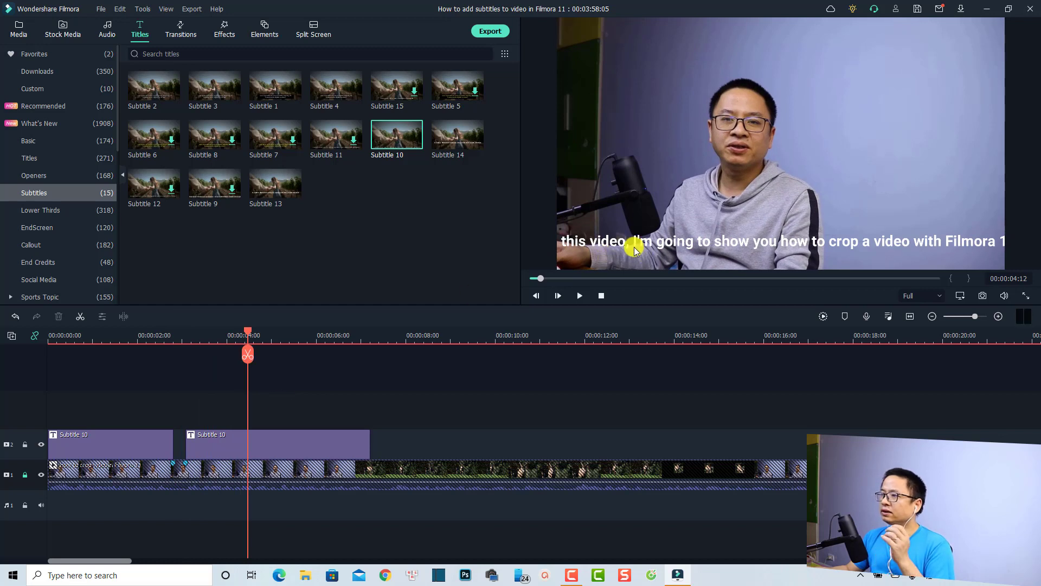
Step: Break the second subtitle into two lines before "with Filmora 11" and centre-align its text
{"action": "left_click", "coordinate": [672, 243]}
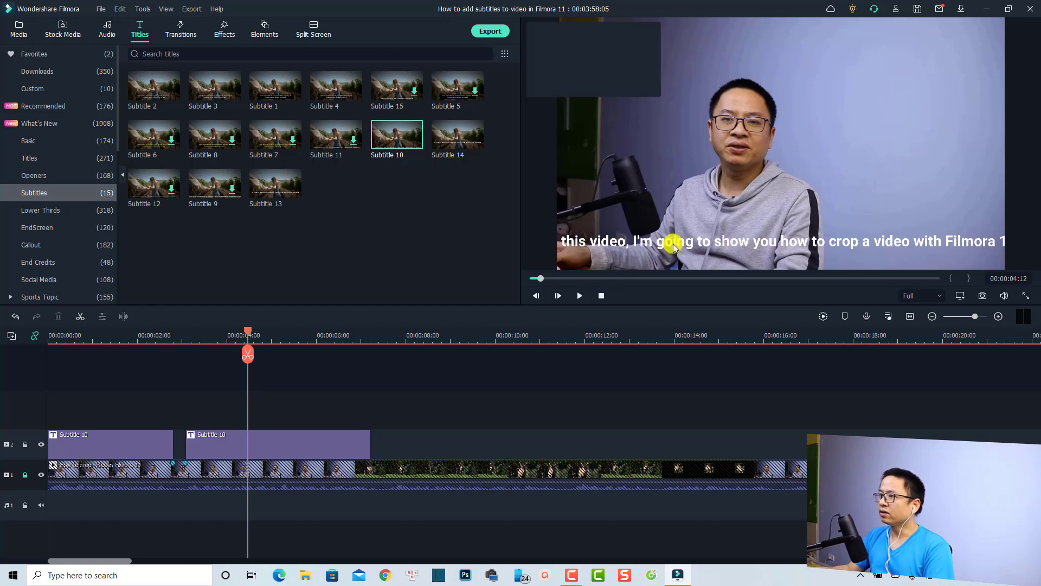
{"action": "double_click", "coordinate": [720, 242]}
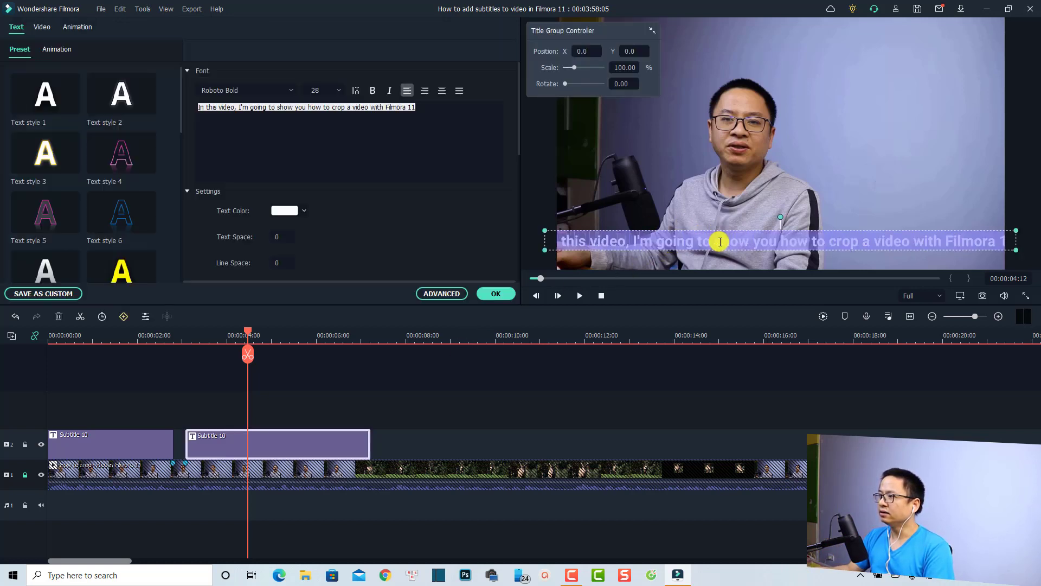
{"action": "left_click", "coordinate": [870, 242]}
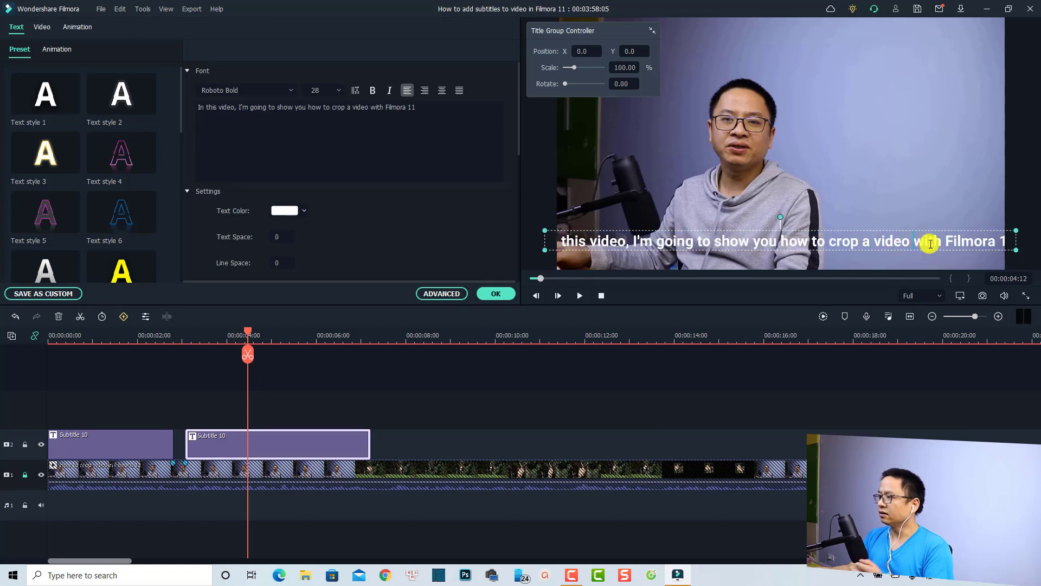
{"action": "key", "text": "Return"}
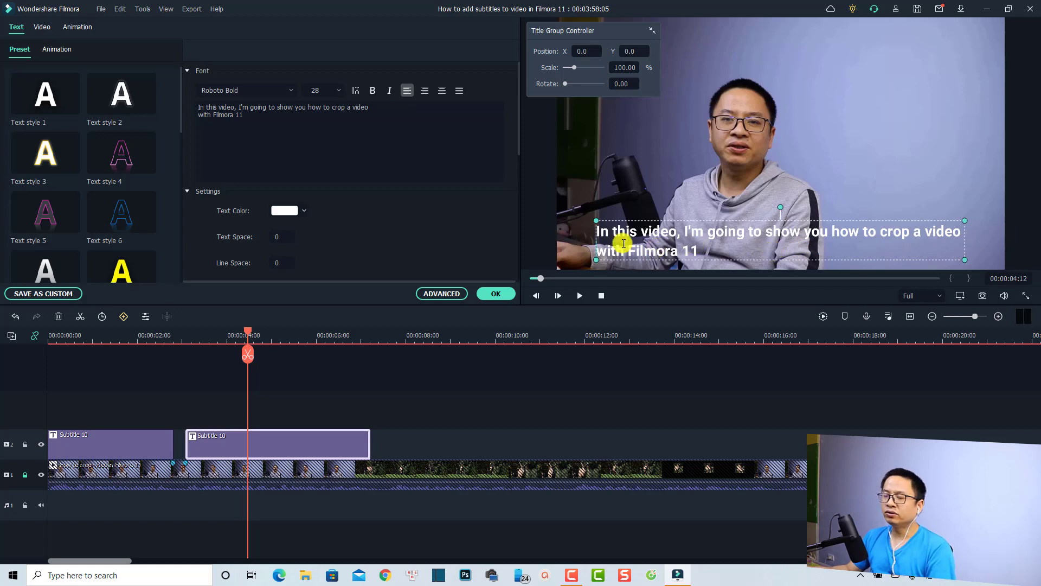
{"action": "left_click", "coordinate": [442, 90]}
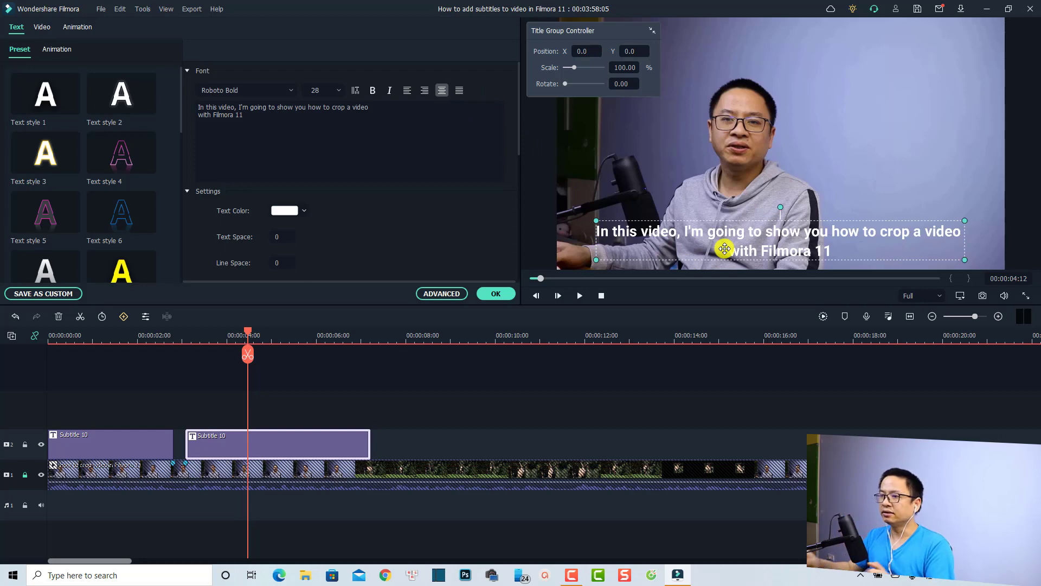
{"action": "left_click", "coordinate": [499, 293]}
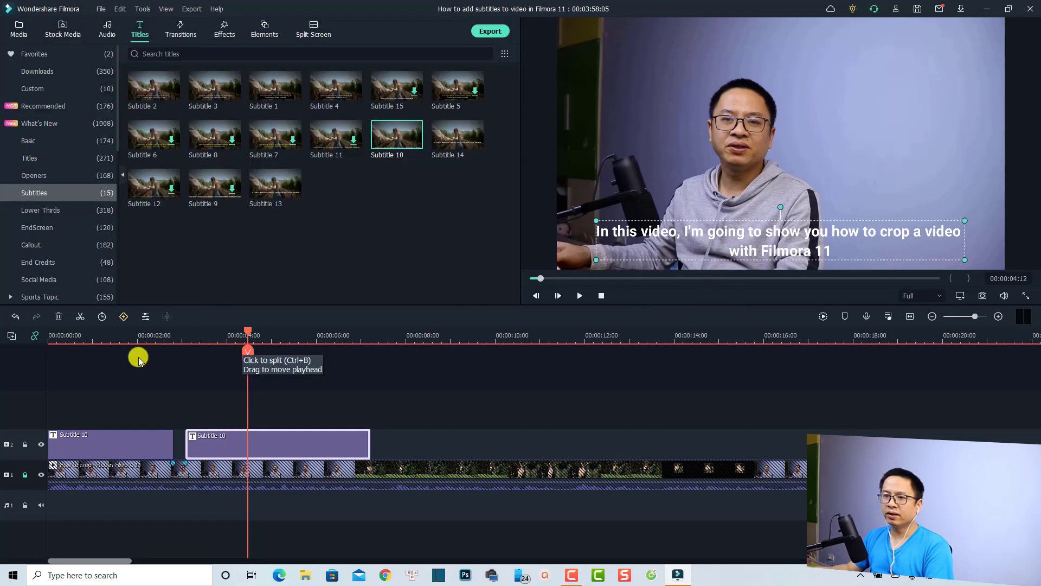
Step: Play the video from the beginning to review both subtitles, pausing at 00:00:08:04
{"action": "left_click", "coordinate": [51, 339]}
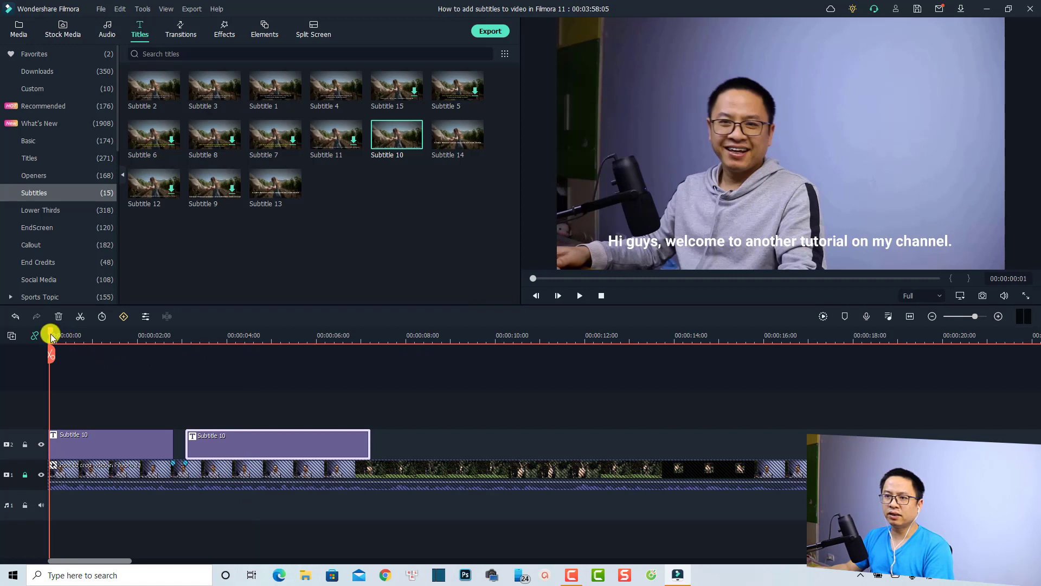
{"action": "left_click", "coordinate": [158, 395]}
{"action": "key", "text": "space"}
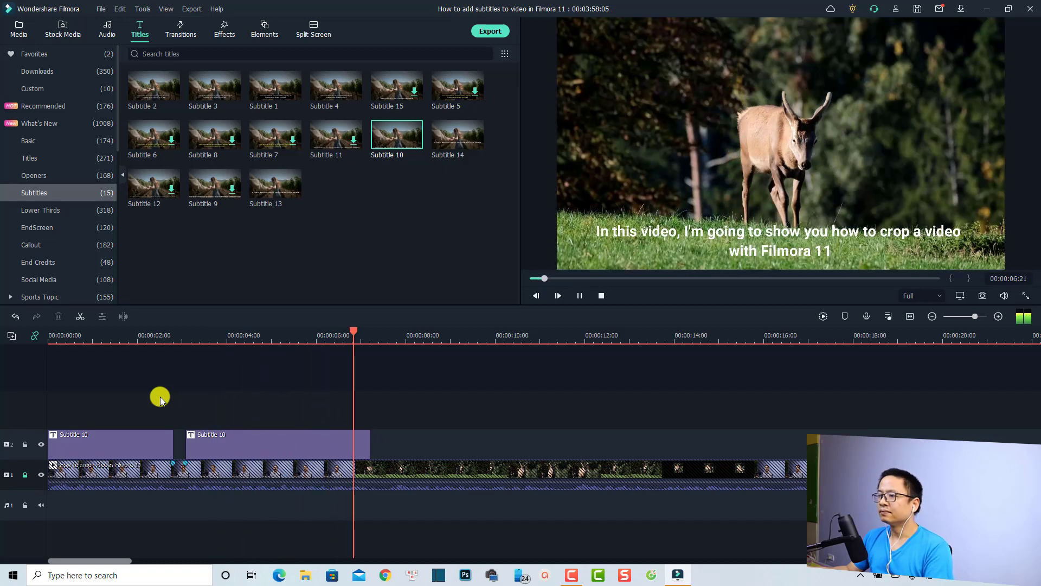
{"action": "key", "text": "space"}
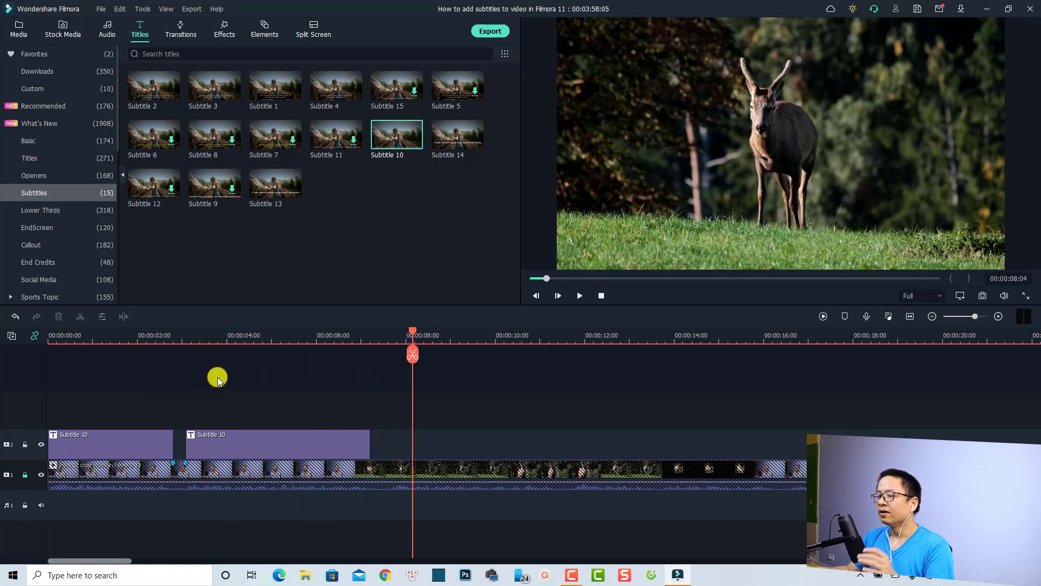
Step: Unlock the video track and mark the start of the third sentence at 00:00:07:16 on the video clip
{"action": "left_click_drag", "start_coordinate": [386, 341], "coordinate": [390, 334]}
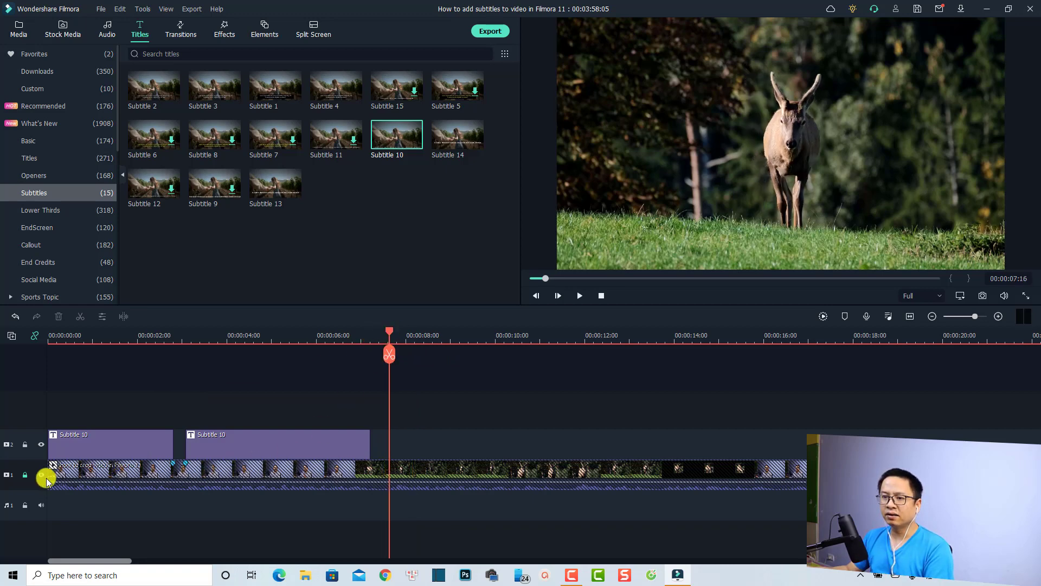
{"action": "left_click", "coordinate": [25, 475]}
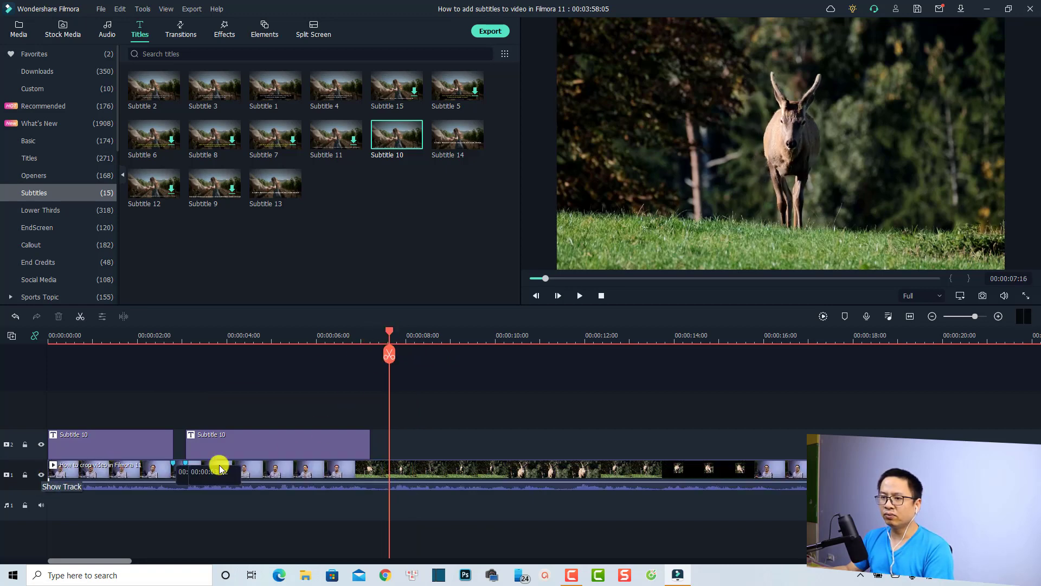
{"action": "left_click", "coordinate": [416, 470]}
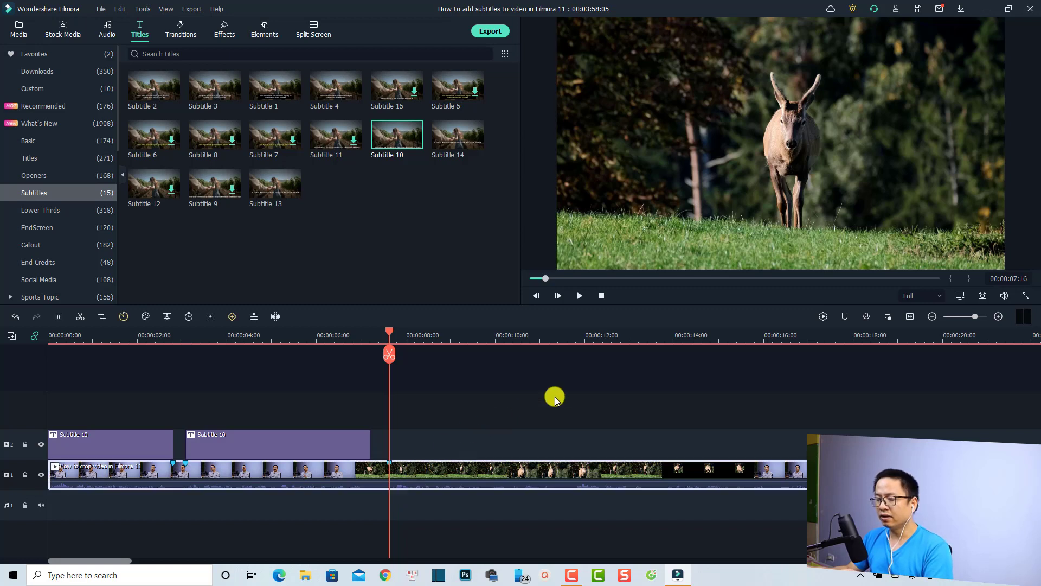
Step: Play through the third sentence, mark its end at 00:00:13:13 on the video clip, and deselect the clip
{"action": "key", "text": "space"}
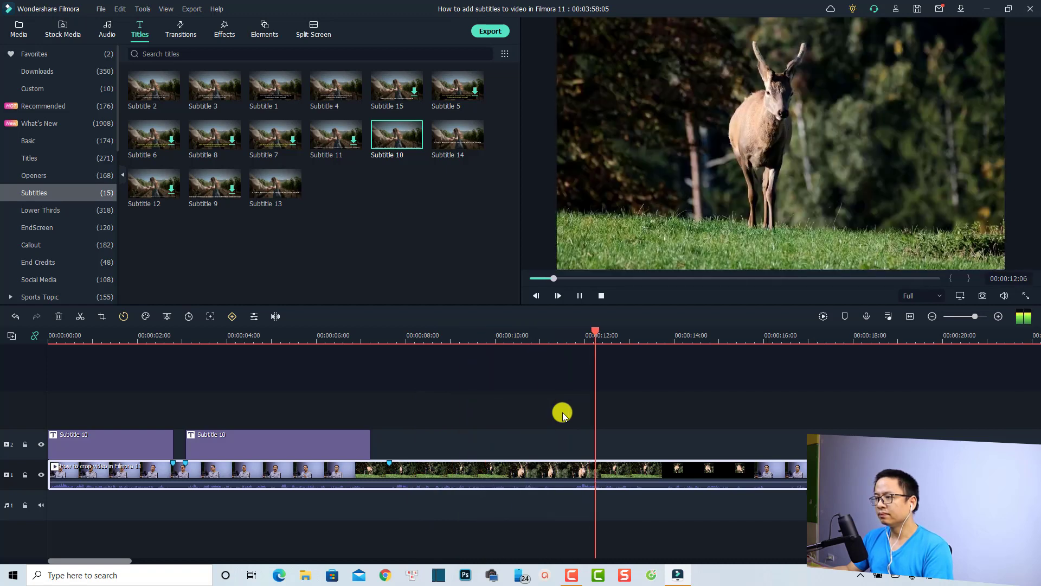
{"action": "key", "text": "space"}
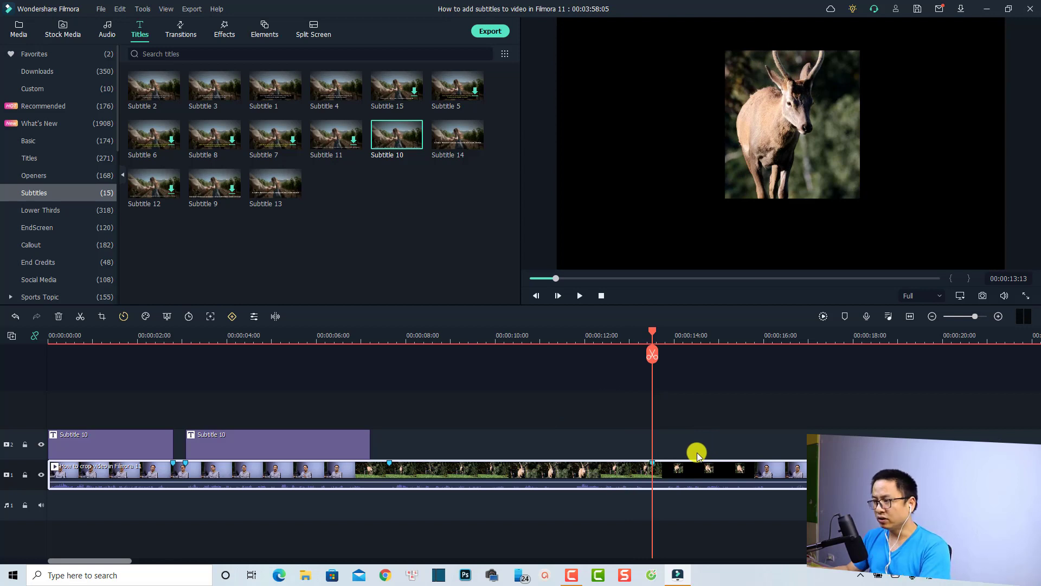
{"action": "left_click", "coordinate": [405, 437]}
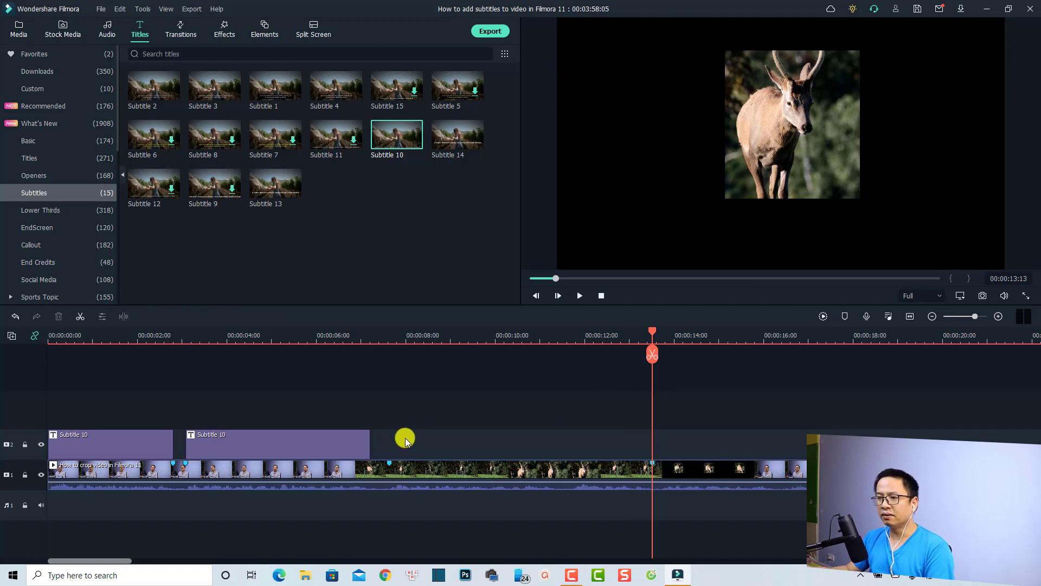
Step: Lock the video track, paste a copy of the second subtitle at the third sentence's start marker, and extend it to the end marker at 00:00:13:13
{"action": "left_click", "coordinate": [307, 440]}
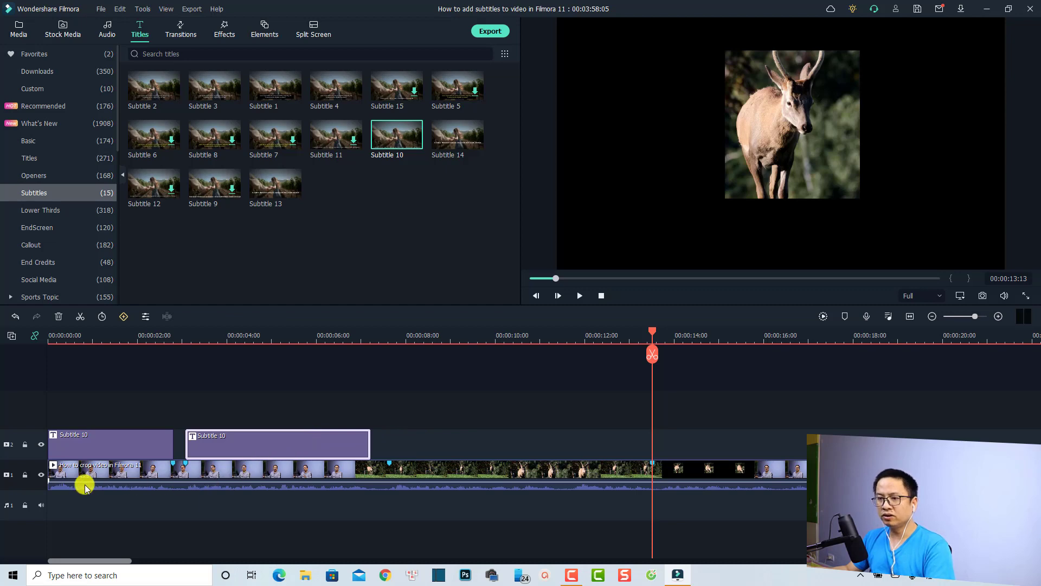
{"action": "left_click", "coordinate": [25, 475]}
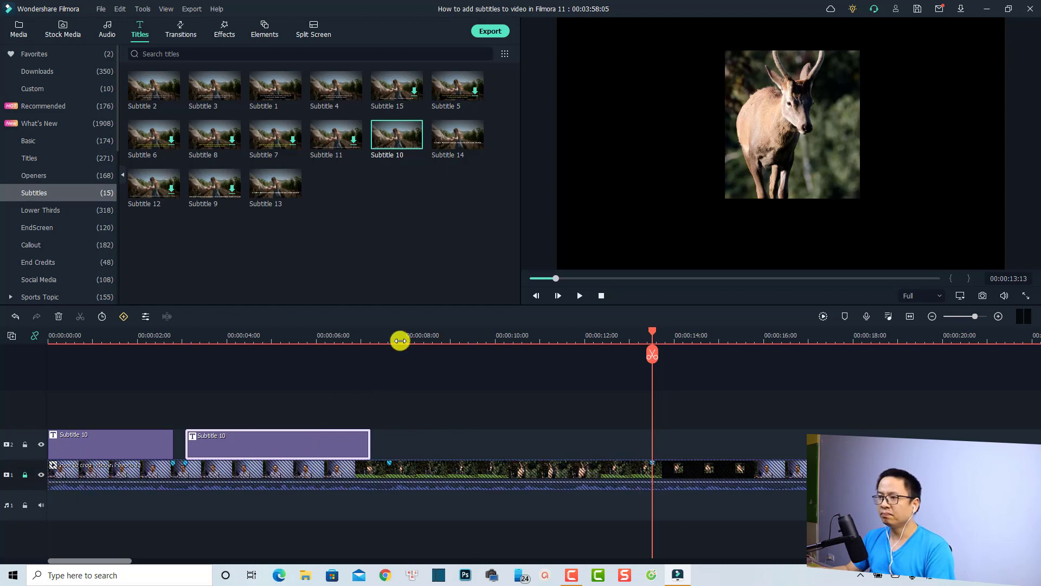
{"action": "left_click_drag", "start_coordinate": [395, 337], "coordinate": [390, 333]}
{"action": "key", "text": "ctrl+v"}
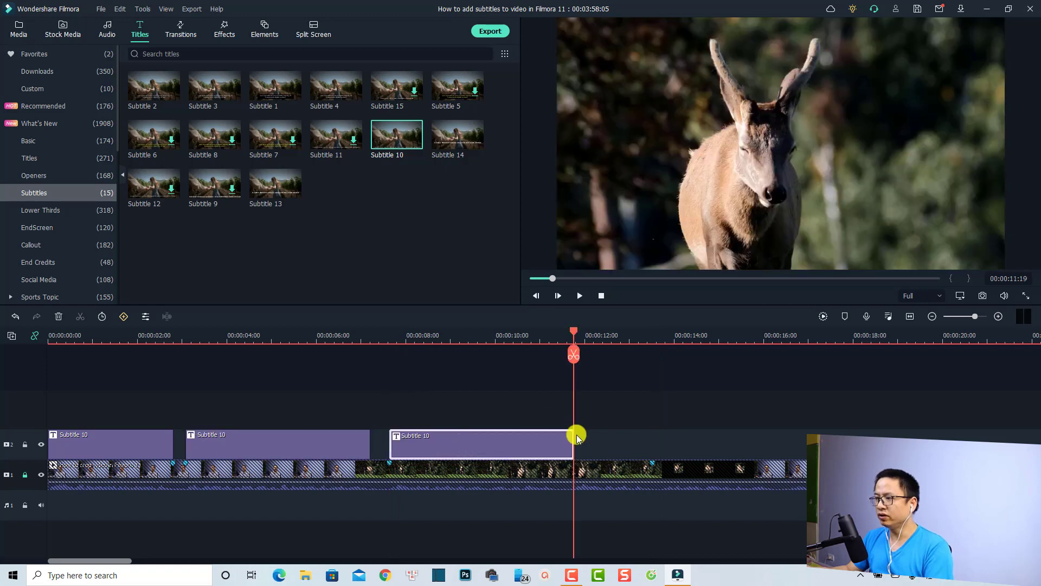
{"action": "left_click_drag", "start_coordinate": [572, 442], "coordinate": [654, 451]}
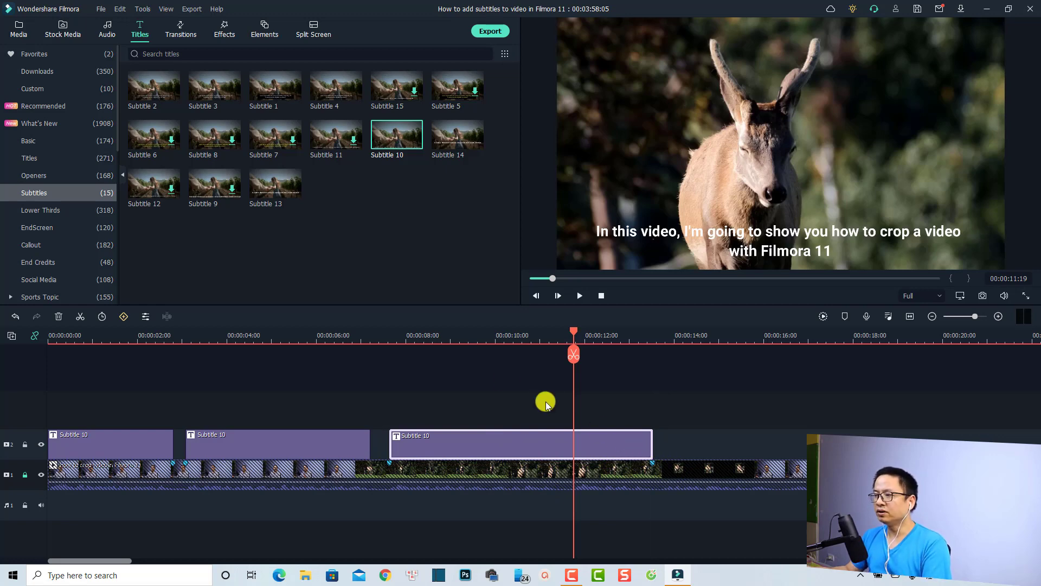
Step: Save the third subtitle's text settings as a custom title preset named "Sub1" and close the text editor
{"action": "double_click", "coordinate": [487, 443]}
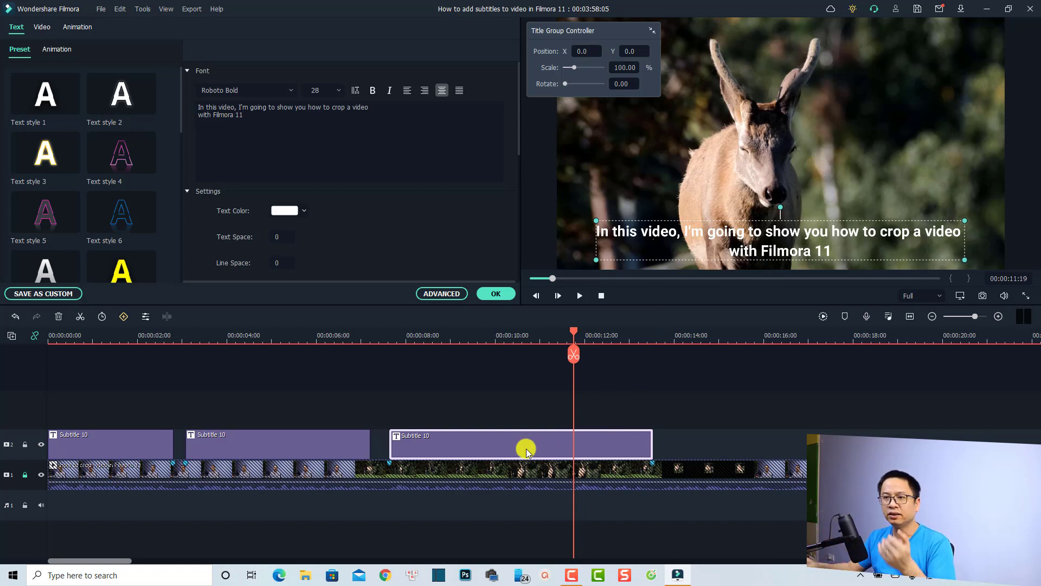
{"action": "left_click", "coordinate": [43, 296]}
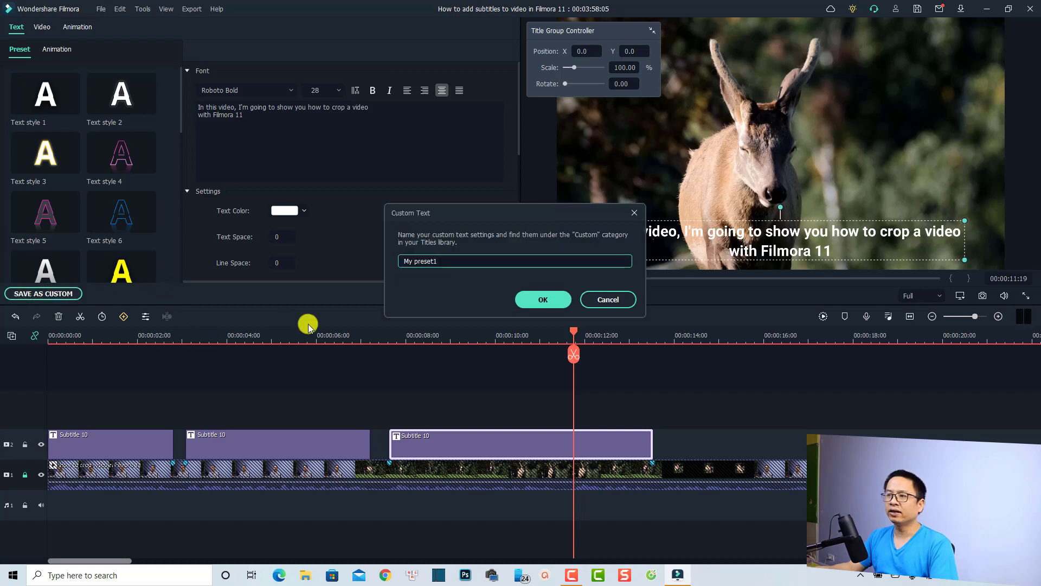
{"action": "key", "text": "ctrl+a"}
{"action": "type", "text": "Sub1"}
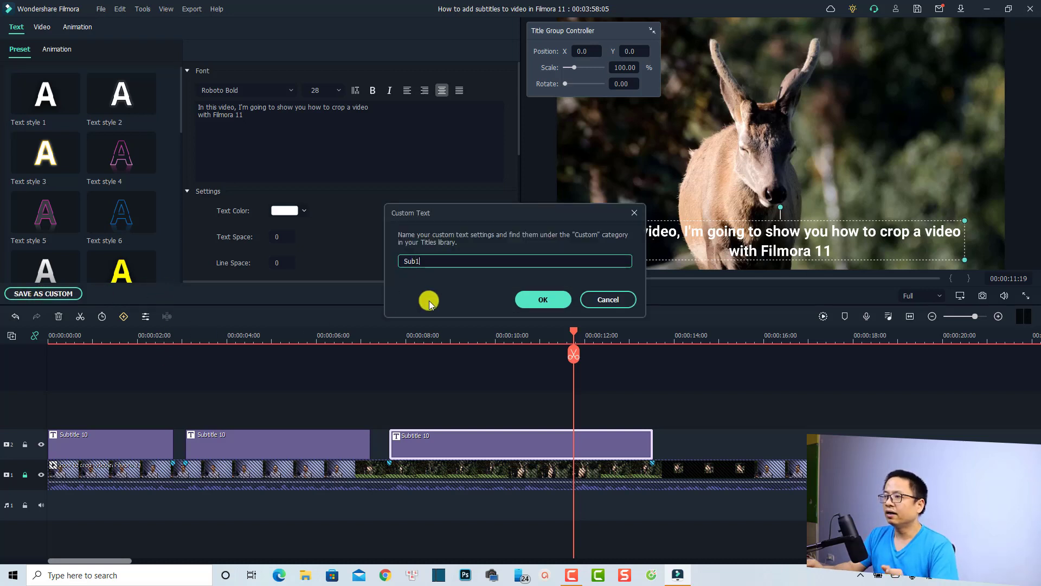
{"action": "left_click", "coordinate": [536, 299]}
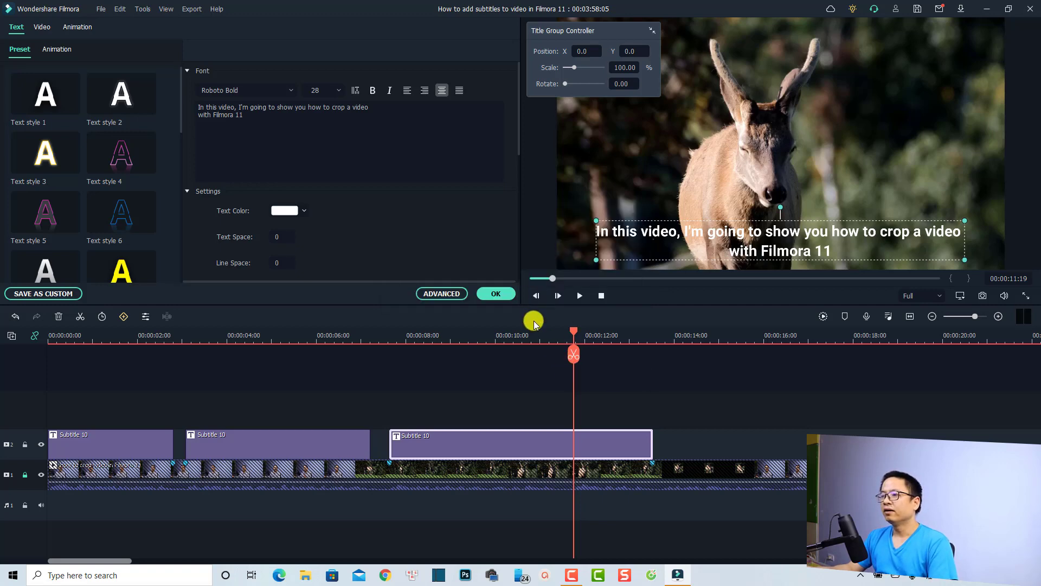
{"action": "left_click", "coordinate": [498, 294]}
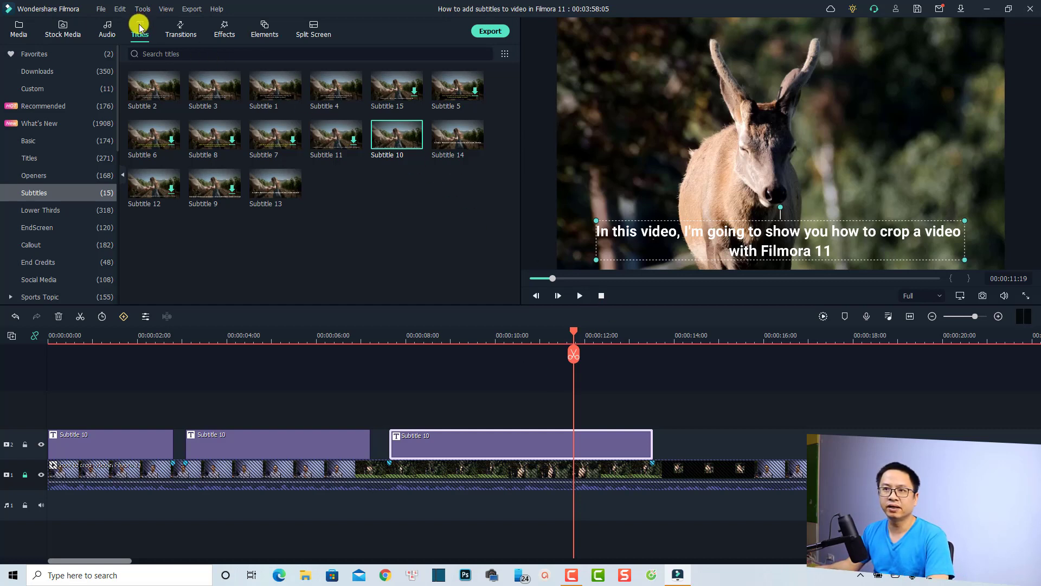
Step: Add the custom Sub1 title after the third subtitle at about 00:00:14 on the same track, and preview it at 00:00:14:23
{"action": "left_click", "coordinate": [46, 90]}
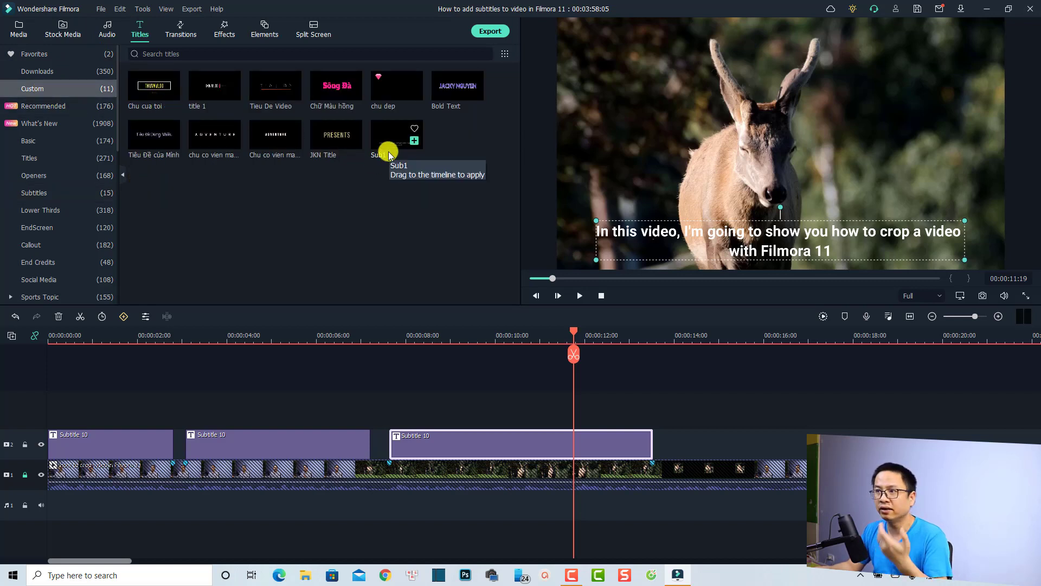
{"action": "left_click_drag", "start_coordinate": [387, 148], "coordinate": [679, 434]}
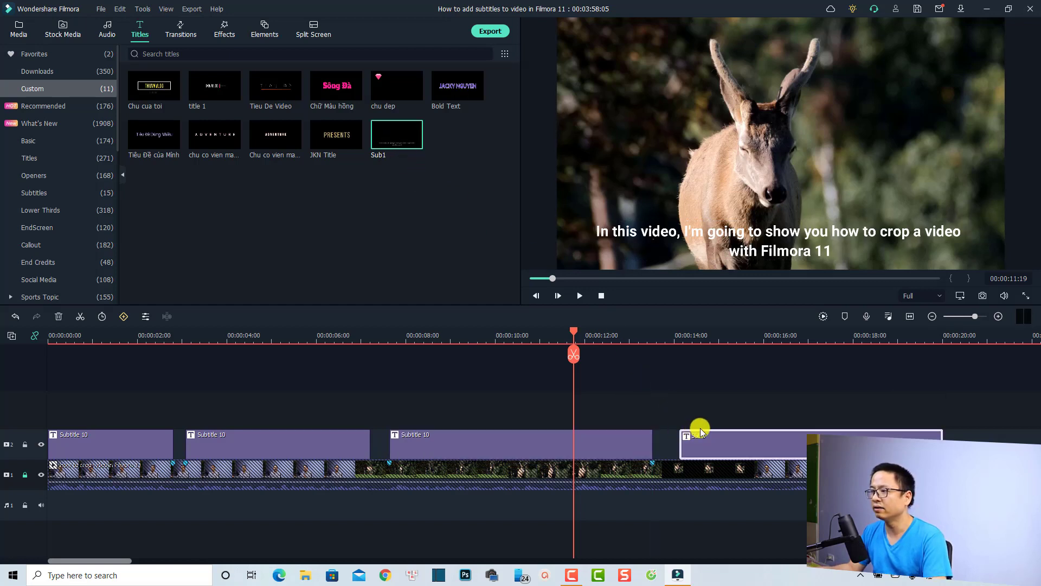
{"action": "left_click", "coordinate": [716, 341]}
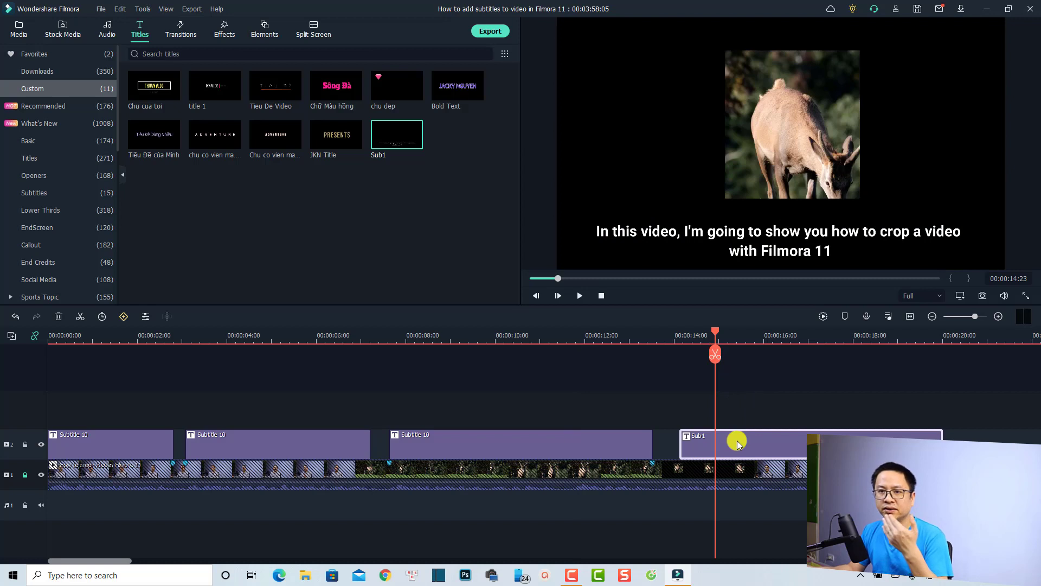